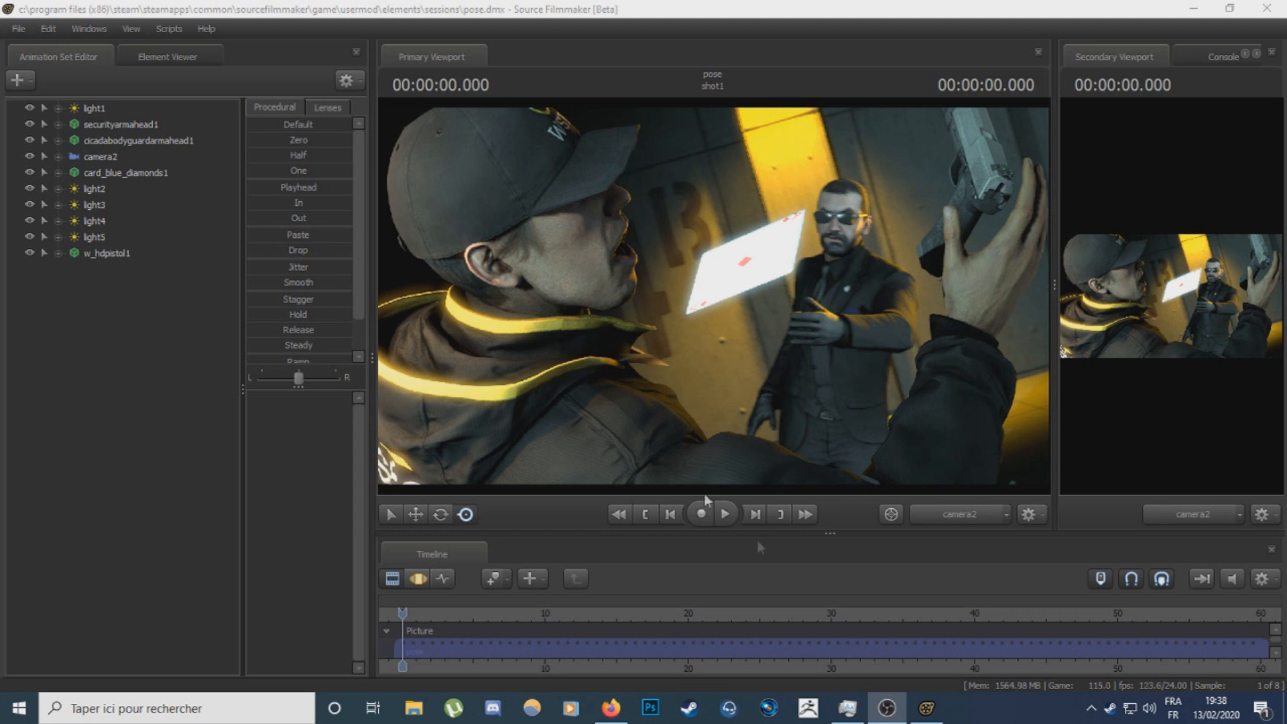
Raise camera2's aperture in the Motion Editor near the start of the shot and preview the resulting depth of field.
mouse_move(412, 610)
mouse_down()
mouse_move(425, 611)
mouse_move(410, 611)
mouse_up()
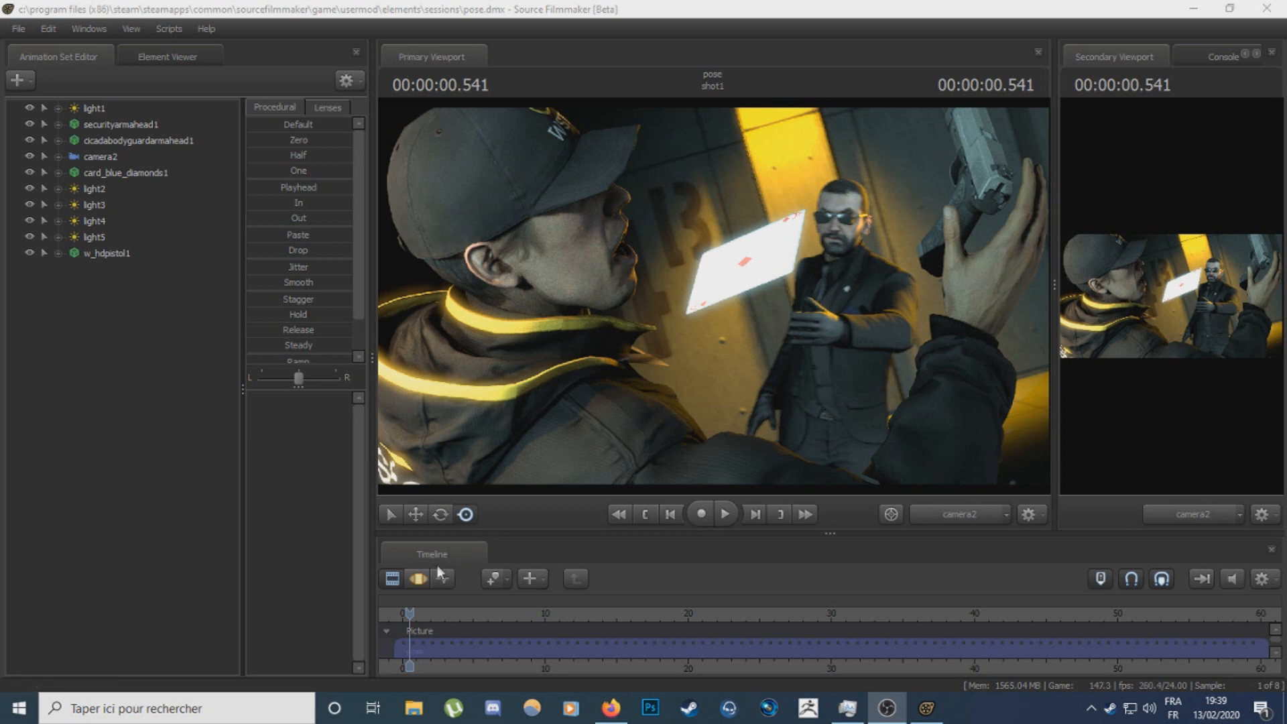
drag(605, 534, 604, 499)
click(420, 544)
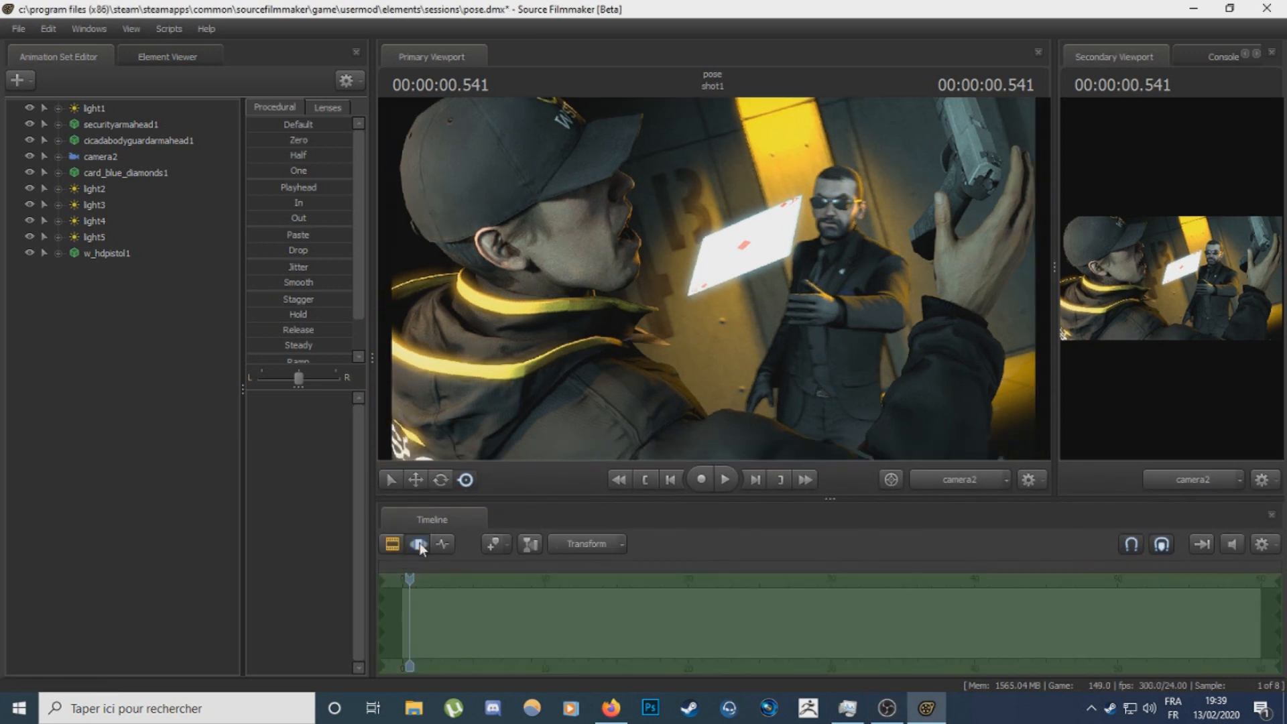
click(103, 155)
click(267, 429)
click(392, 544)
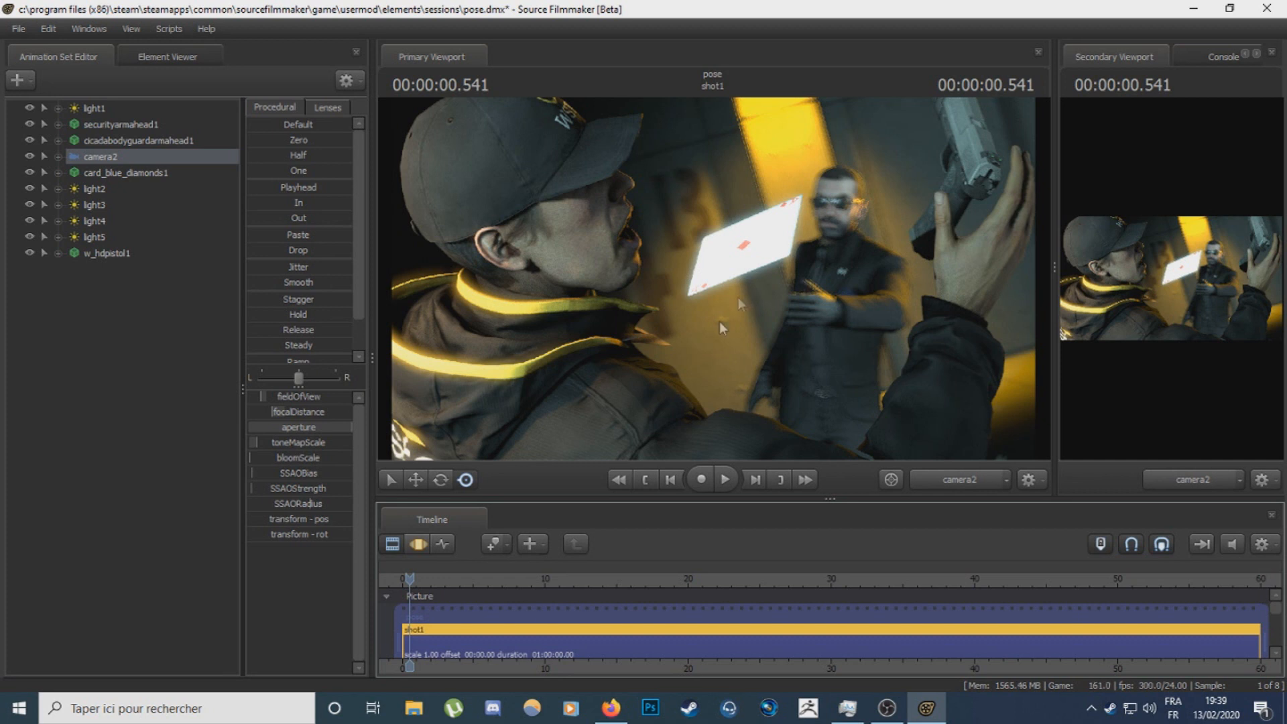
Switch among the Motion, Graph and Clip Editors to compare the shot with and without rendered depth of field.
click(417, 544)
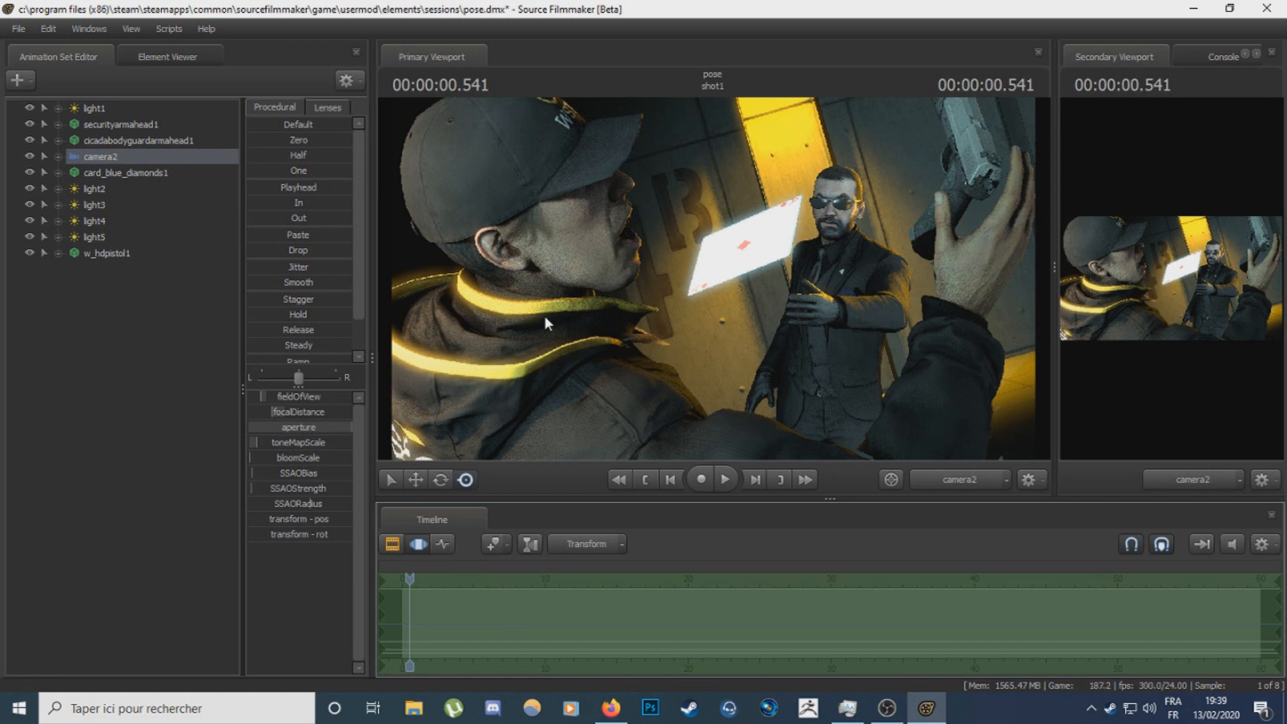
click(394, 546)
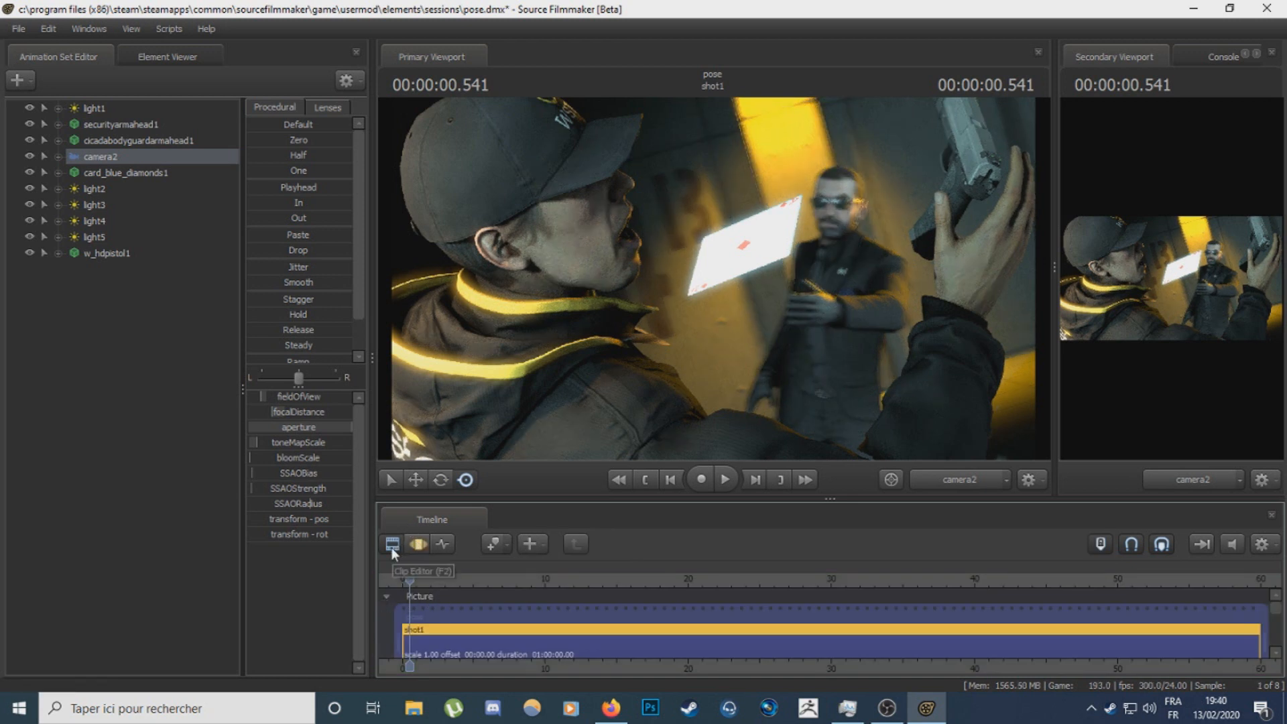
click(417, 545)
click(392, 544)
click(442, 543)
click(401, 545)
Check the progressive refinement render settings, keeping Progressive Refinement, Depth Of Field and Motion Blur enabled.
right_click(744, 249)
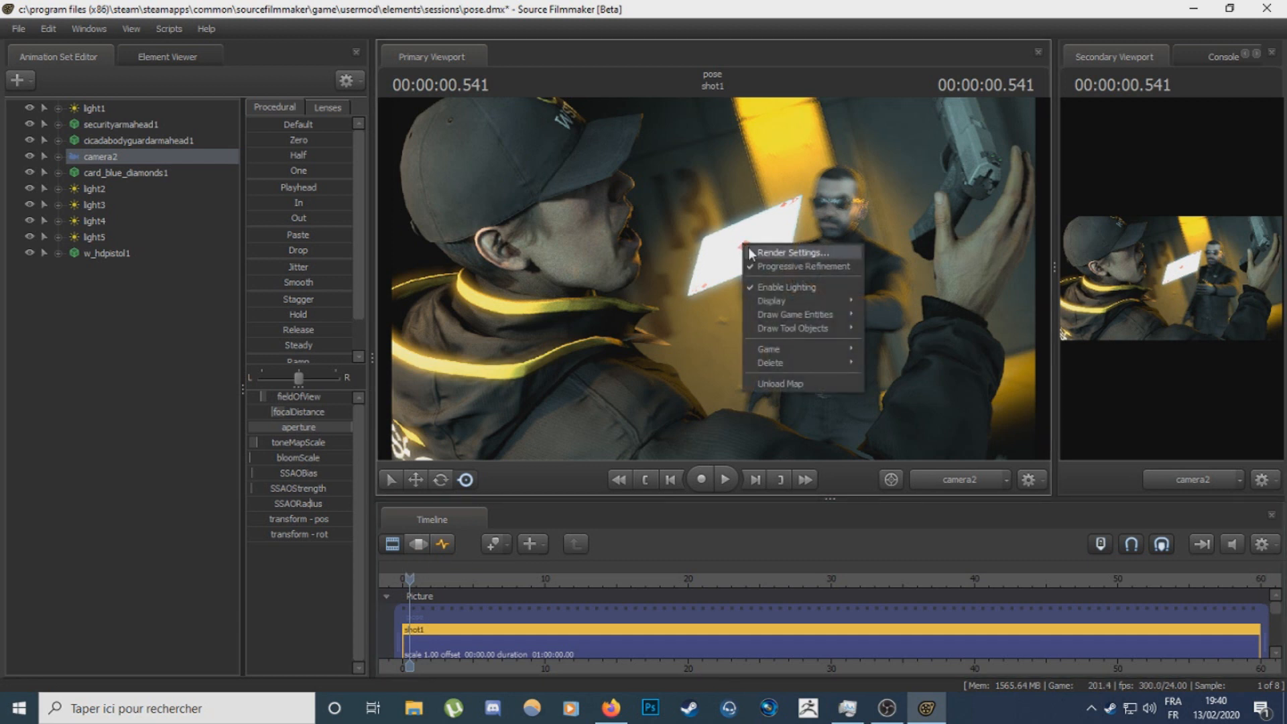
click(797, 252)
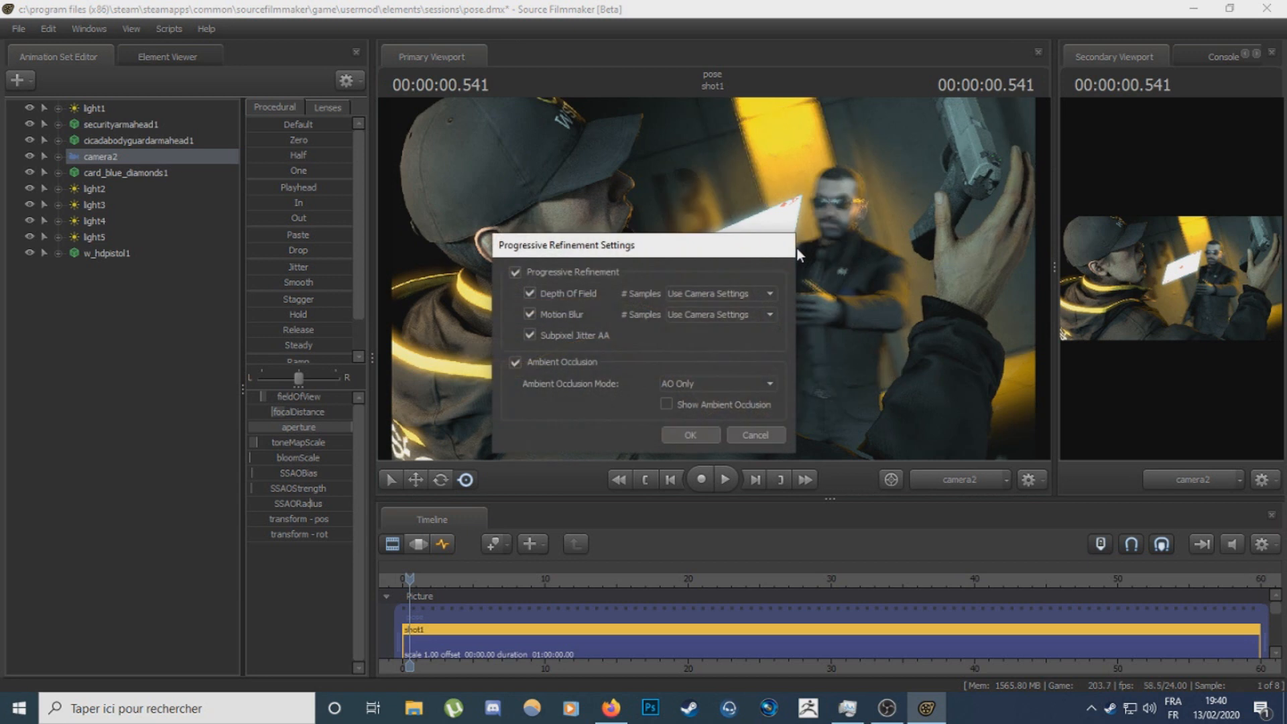
click(515, 271)
click(528, 313)
click(528, 313)
click(691, 434)
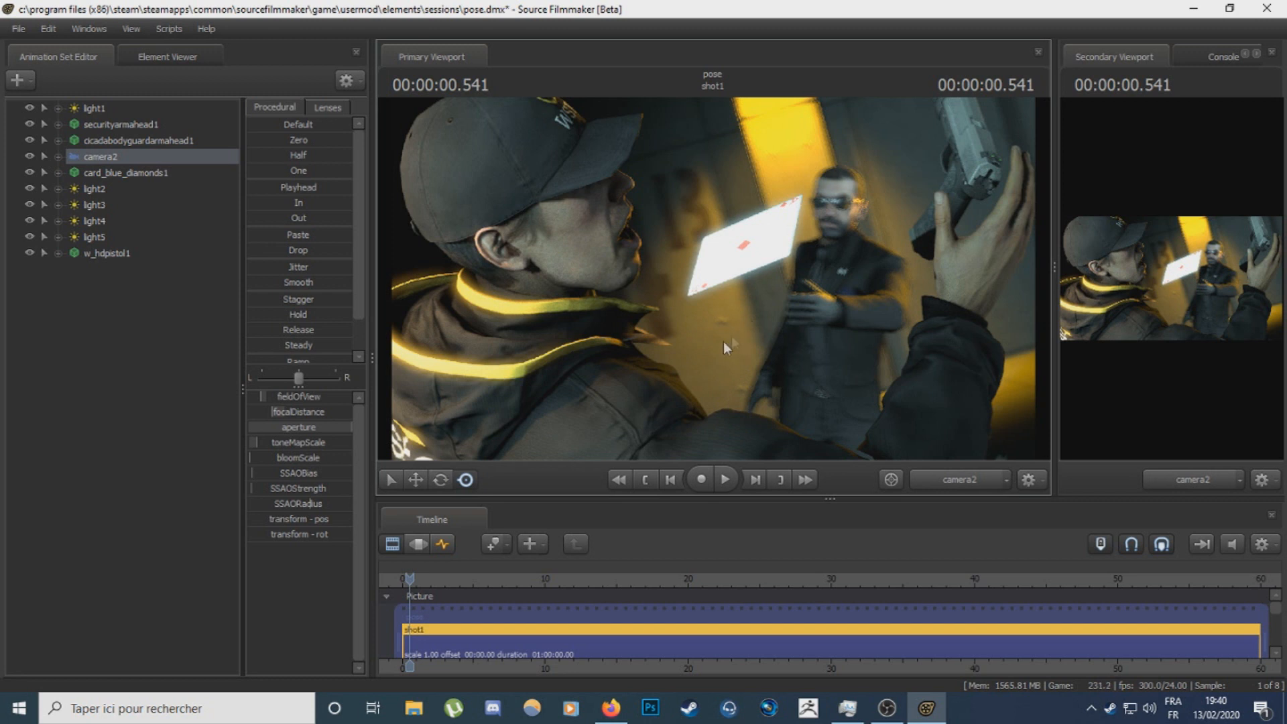
Try a different focal distance for camera2 in the Motion Editor.
click(418, 543)
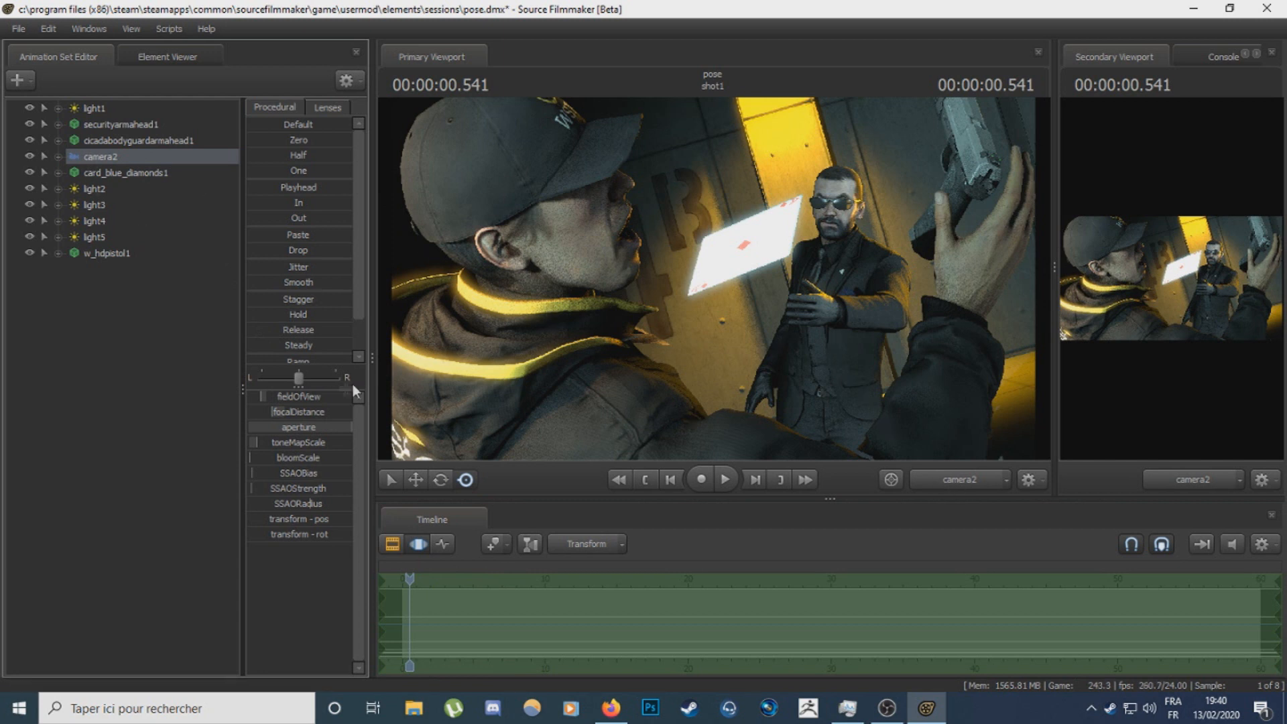
mouse_move(280, 412)
mouse_down()
mouse_move(295, 412)
mouse_move(273, 412)
mouse_up()
mouse_move(291, 412)
mouse_down()
mouse_move(308, 412)
mouse_move(267, 412)
mouse_move(288, 413)
mouse_up()
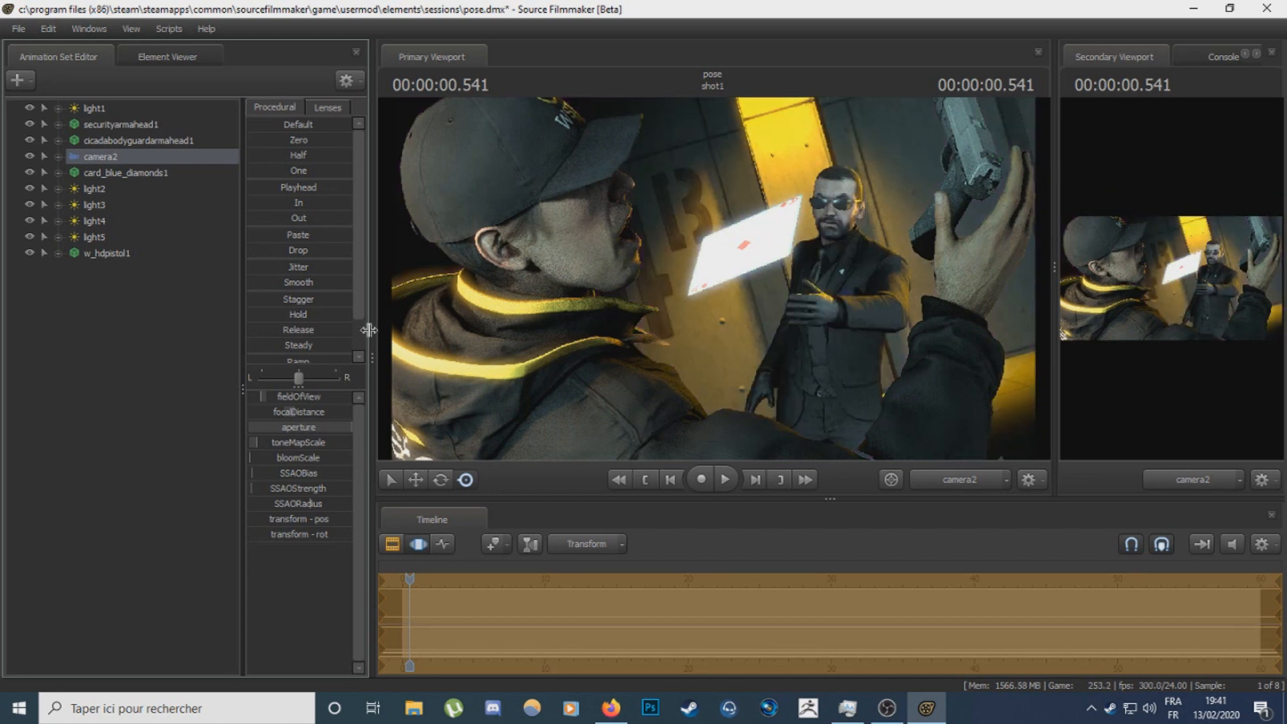
Enlarge the secondary viewport, switch it to the Work Camera and frame both characters together with camera2 from the side.
drag(370, 330, 258, 342)
middle_click(1134, 436)
drag(1027, 270, 1049, 288)
key(s)
key(alt+shift)
key(s)
key(s)
key(w)
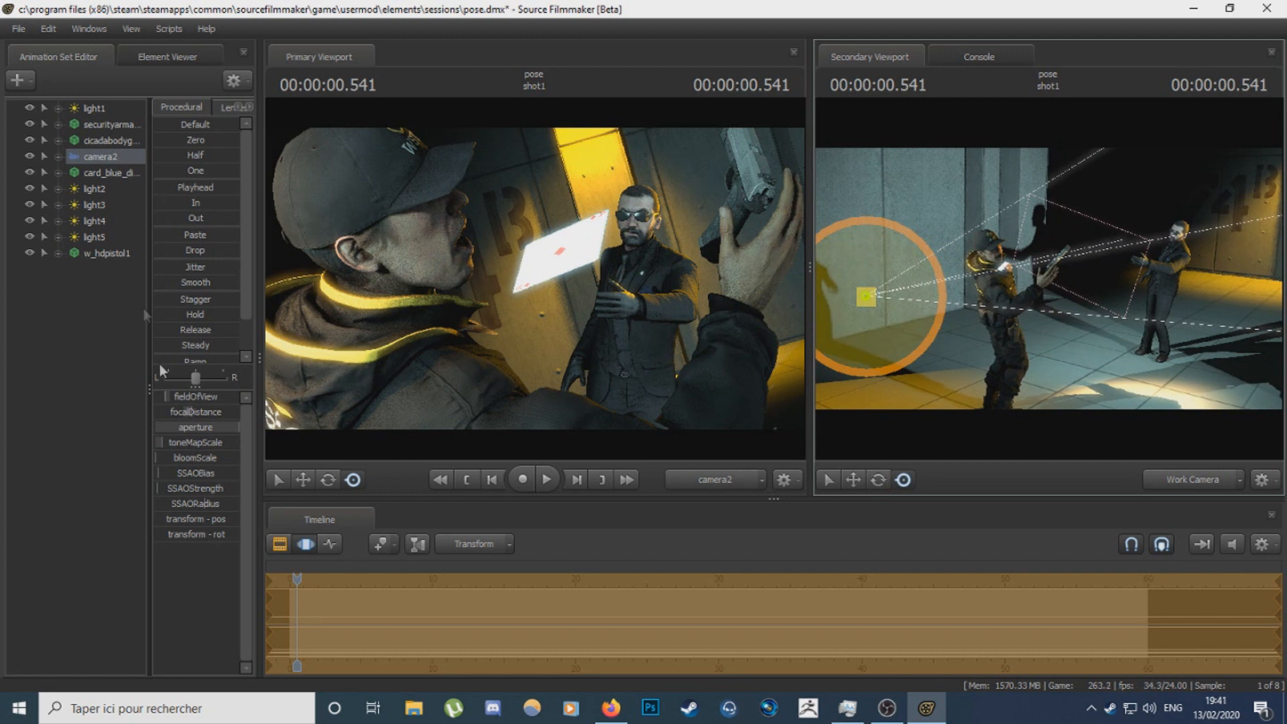
Test camera2's focal distance at near and far values, settle the focal plane on the suited man and preview the blurred foreground.
drag(195, 412, 230, 419)
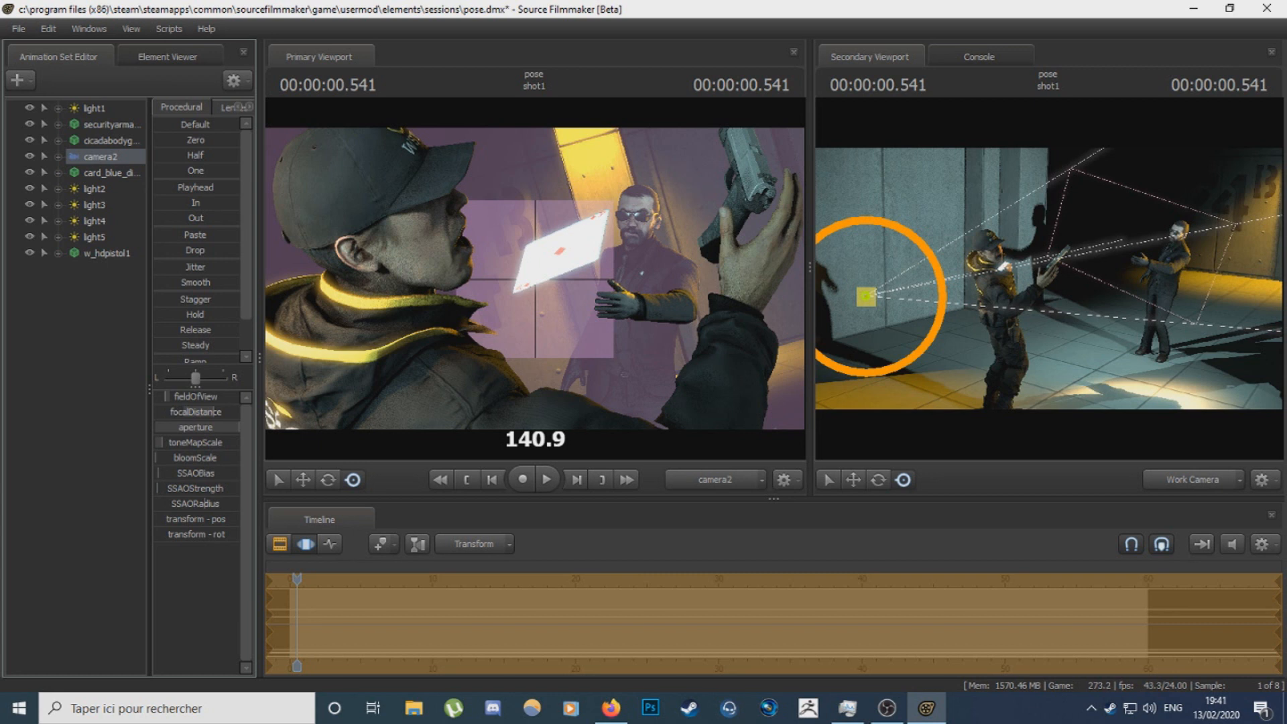
drag(199, 412, 174, 412)
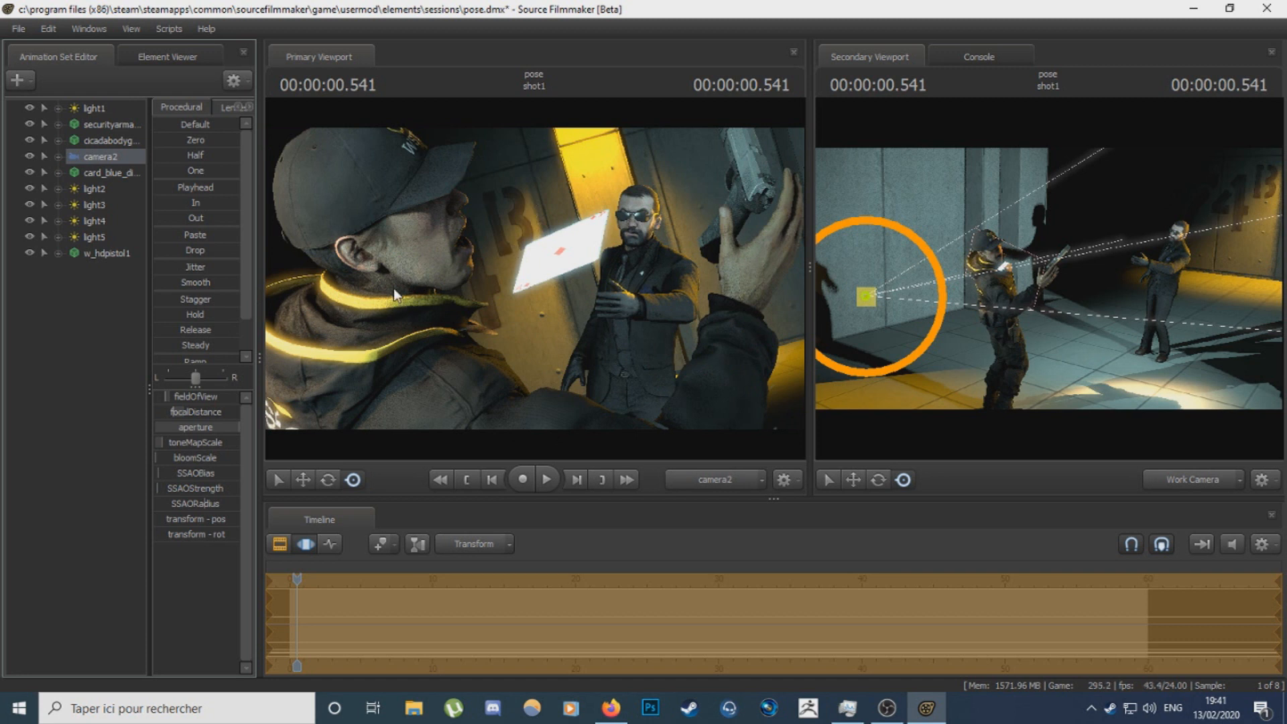
drag(186, 413, 219, 412)
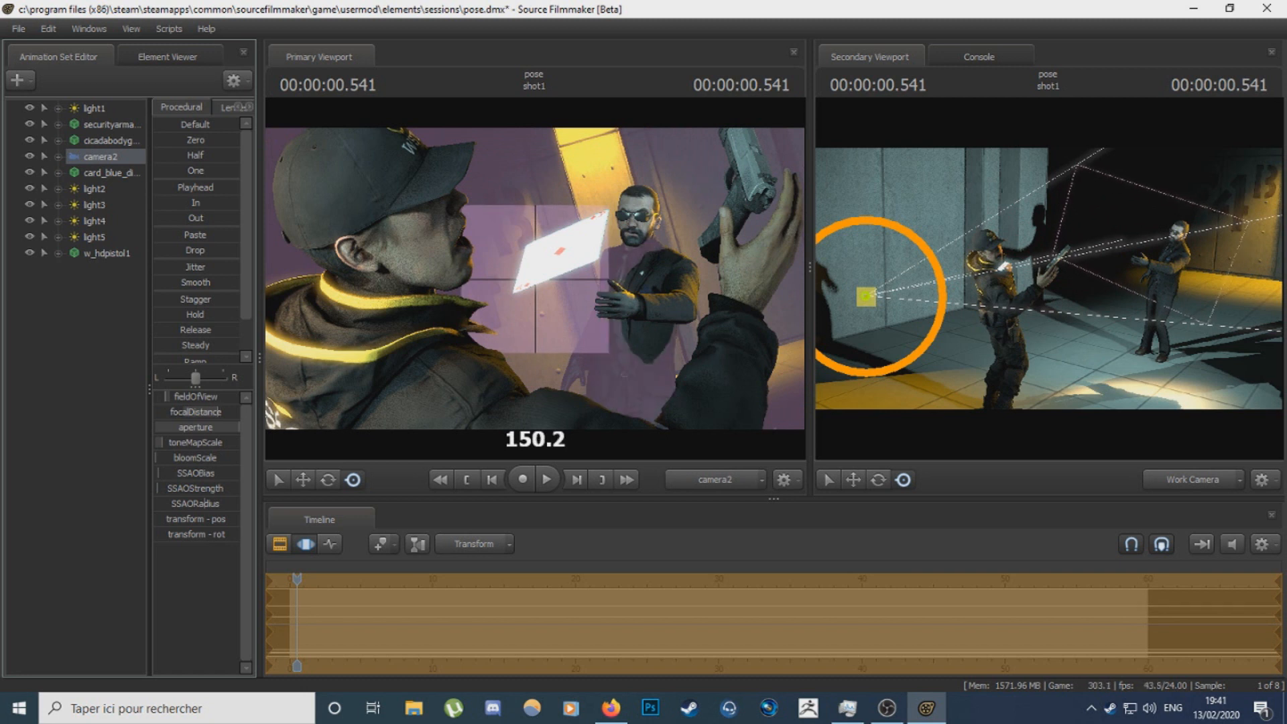
mouse_move(219, 412)
mouse_down()
mouse_move(232, 412)
mouse_move(201, 411)
mouse_move(229, 417)
mouse_up()
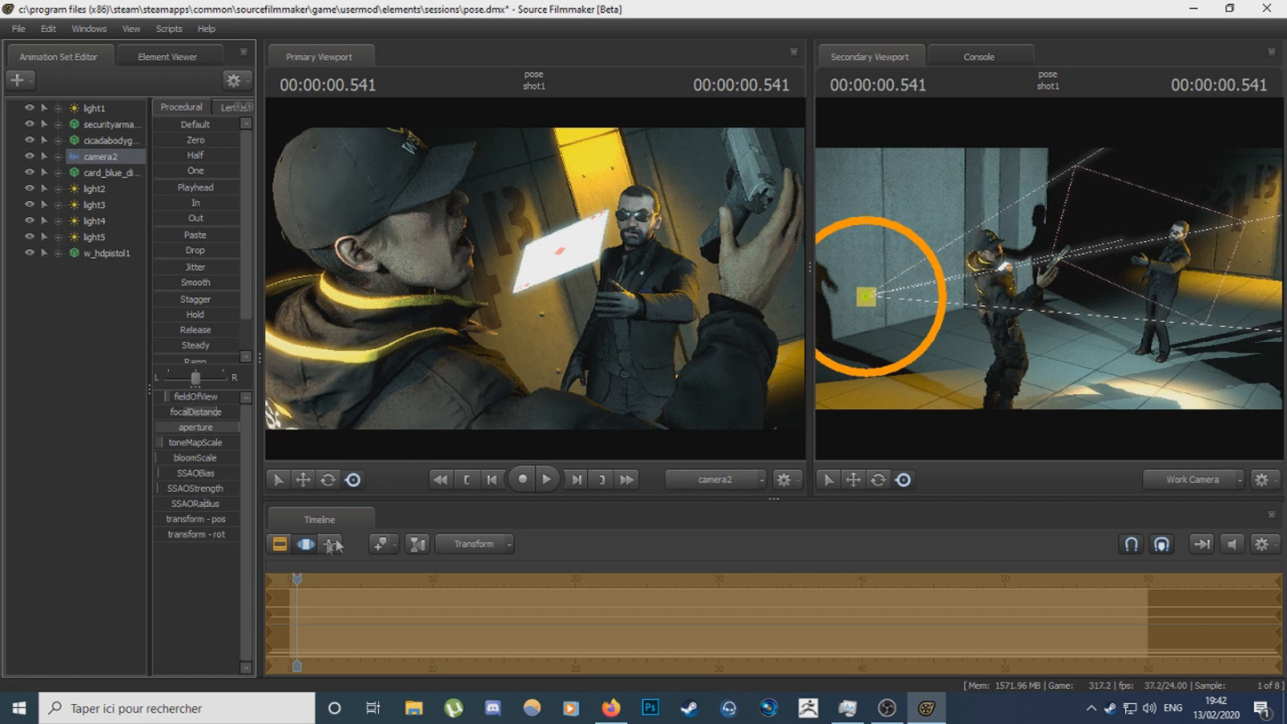
click(279, 543)
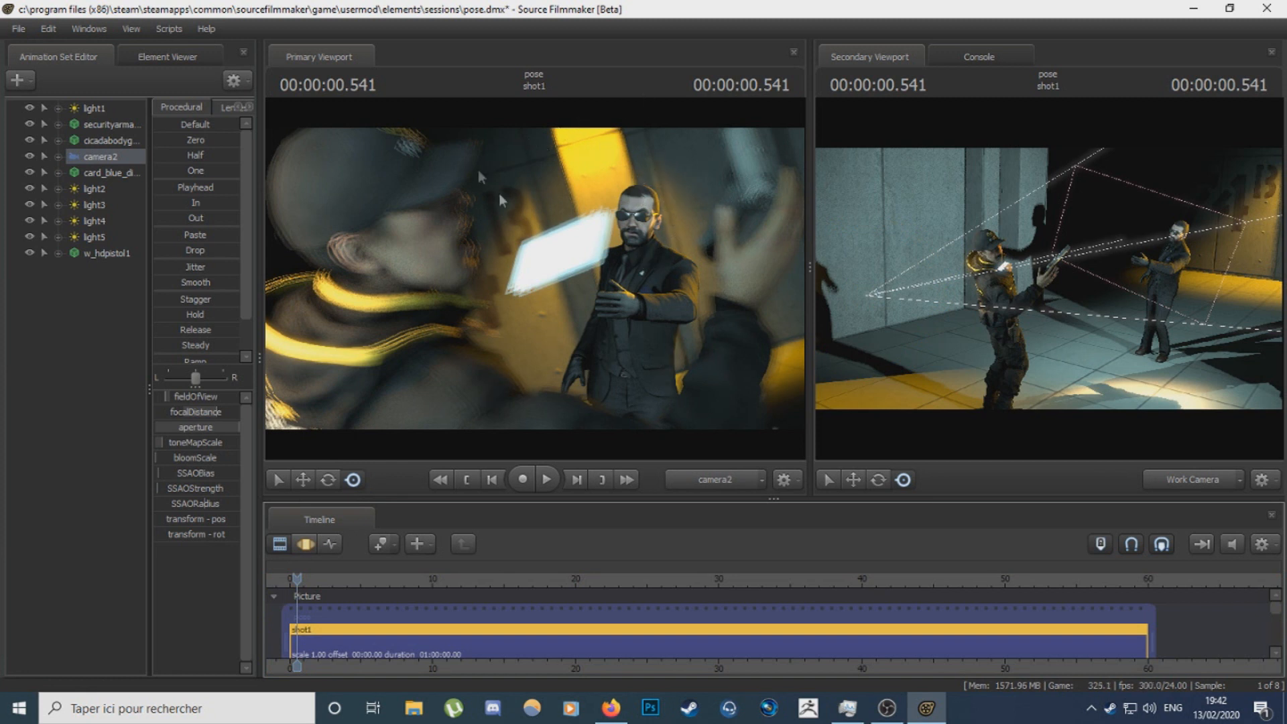
Reduce camera2's focal distance until the focal plane meets the capped guard in the foreground, and preview the focus.
drag(1148, 297, 1051, 280)
key(w)
key(d)
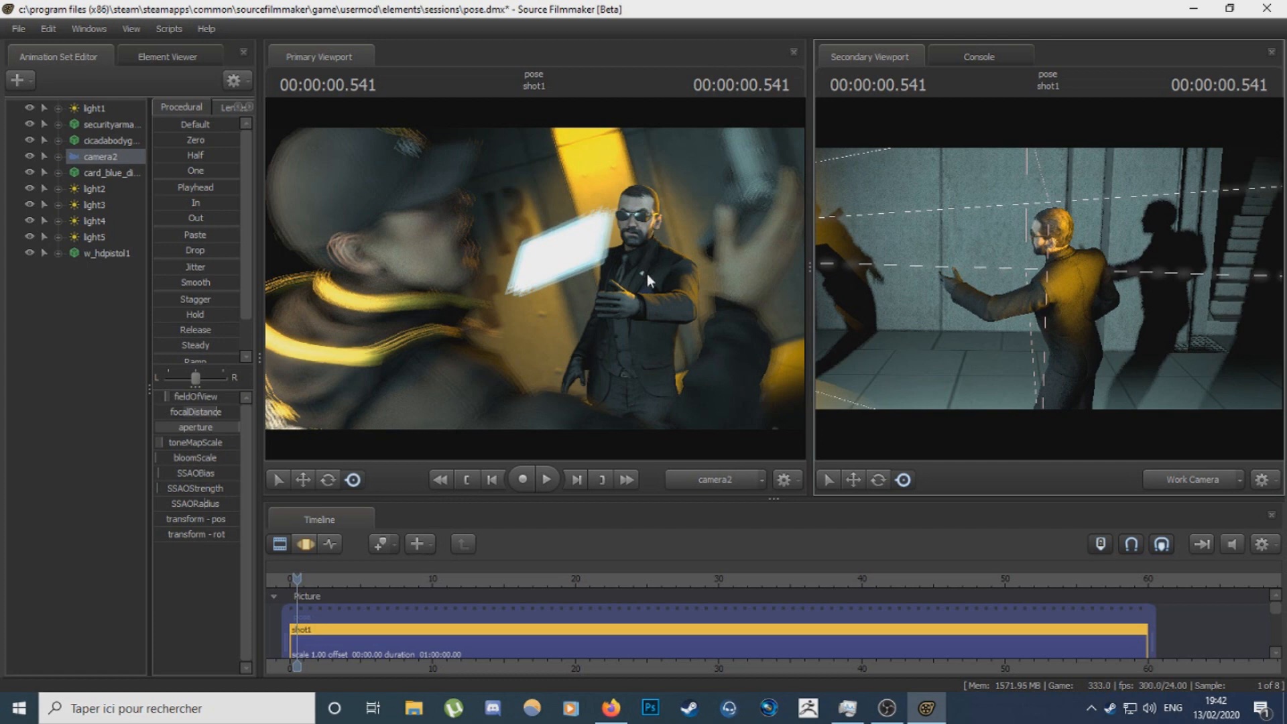
drag(950, 263, 1048, 280)
key(a)
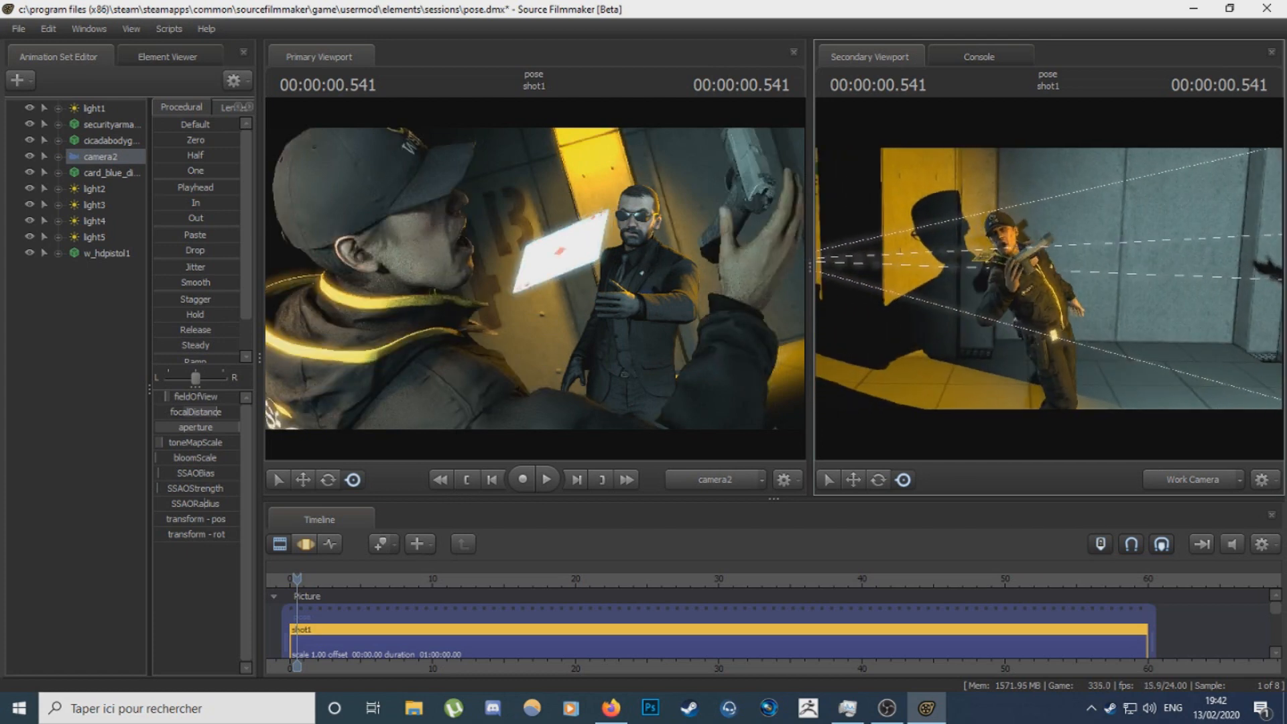
key(F3)
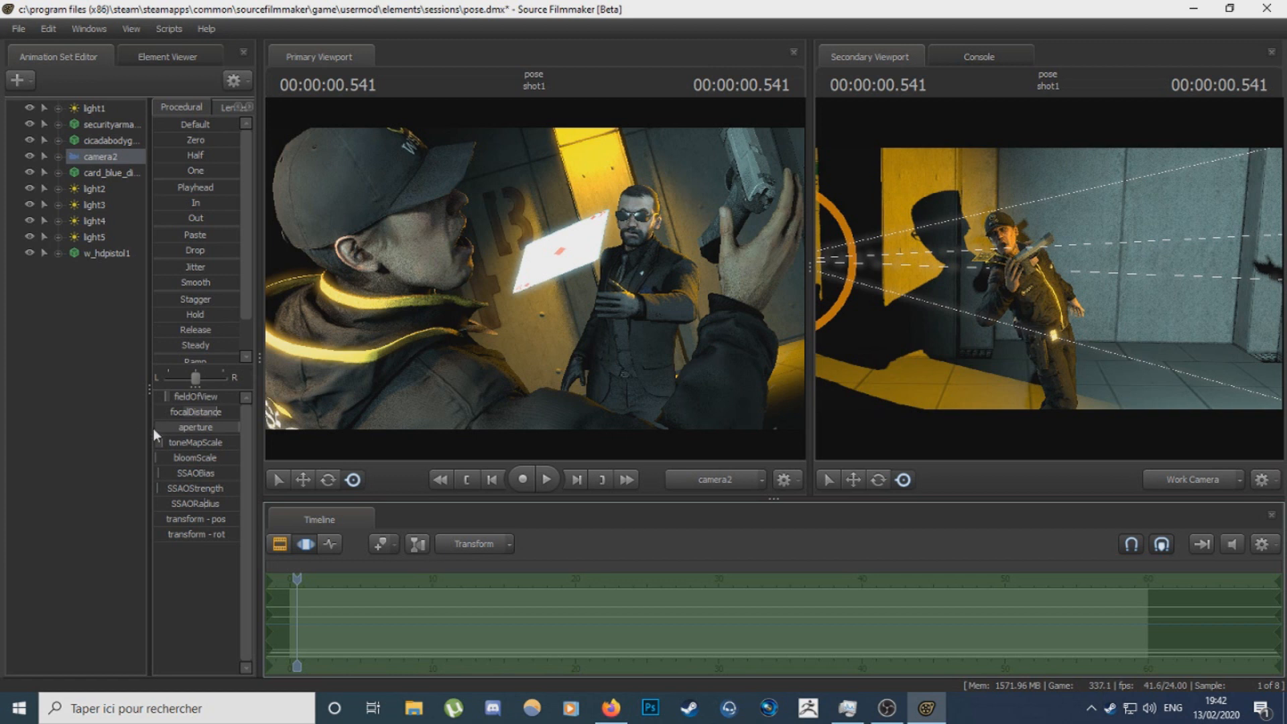
drag(201, 412, 178, 411)
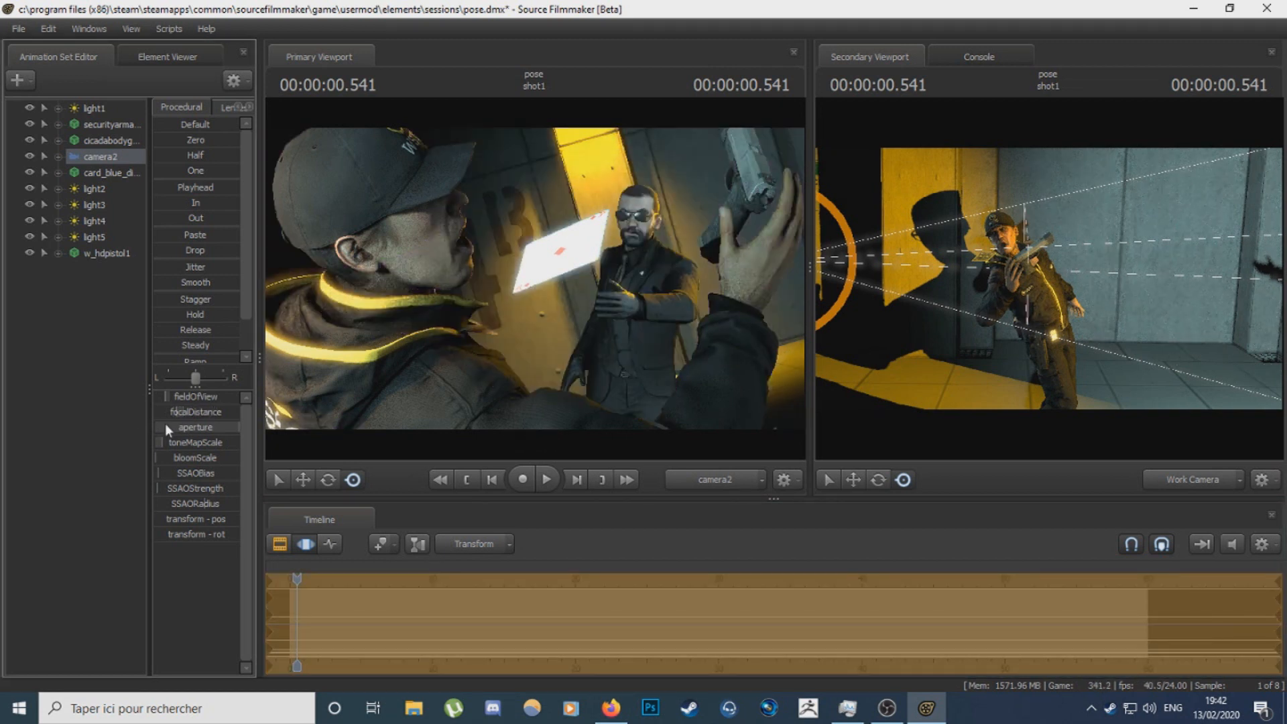
click(280, 544)
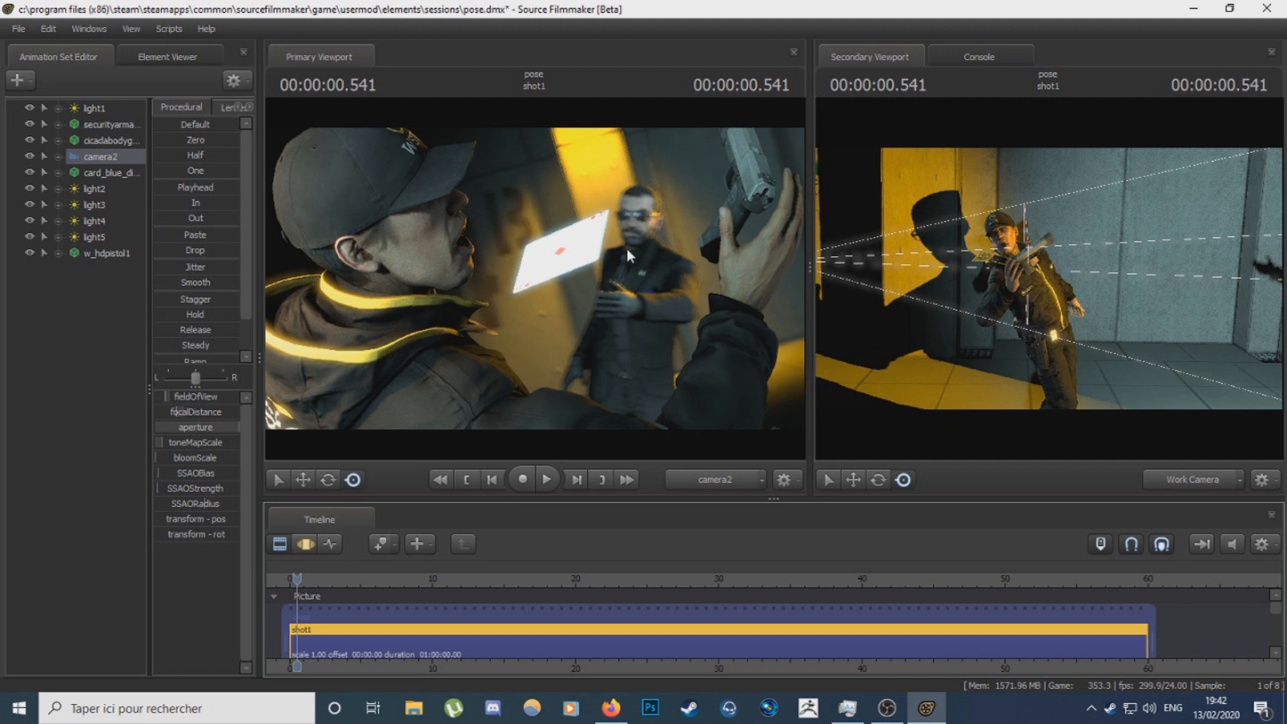
Lower camera2's aperture to its minimum and preview the shot without depth-of-field blur.
click(309, 543)
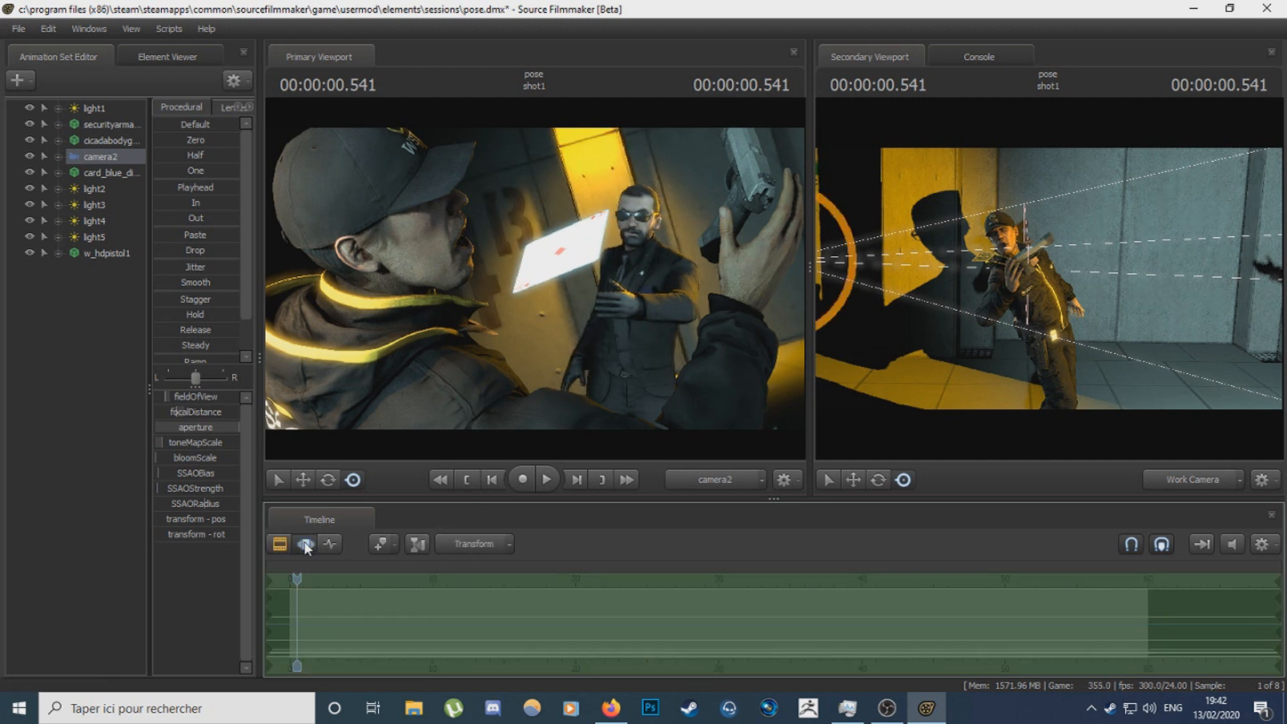
click(194, 427)
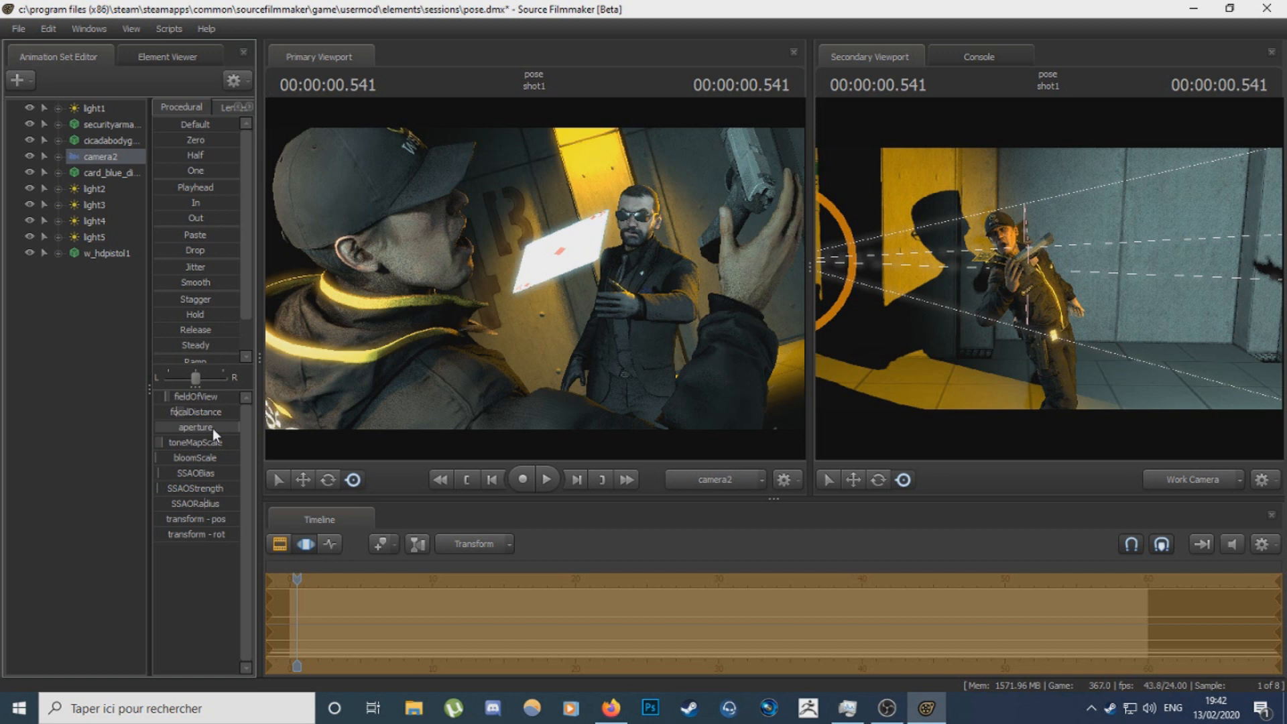
click(278, 543)
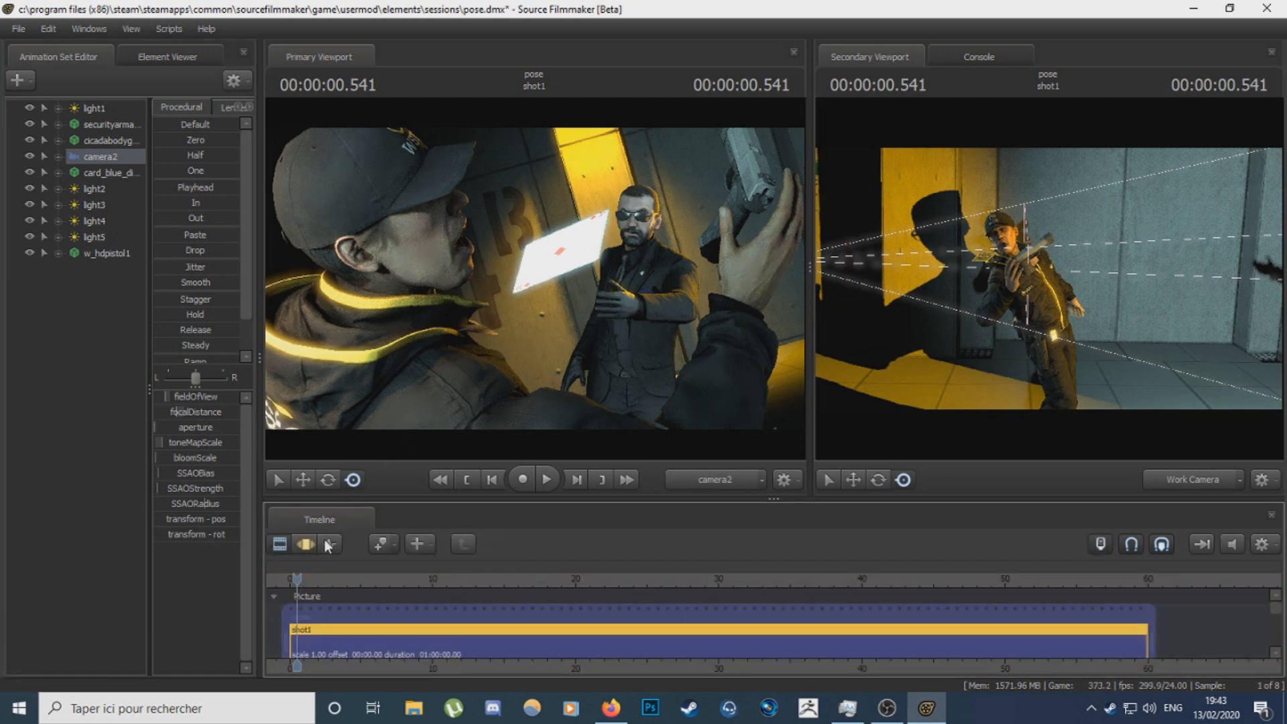
Raise camera2's aperture in two small increments, previewing the background blur after each one.
click(305, 544)
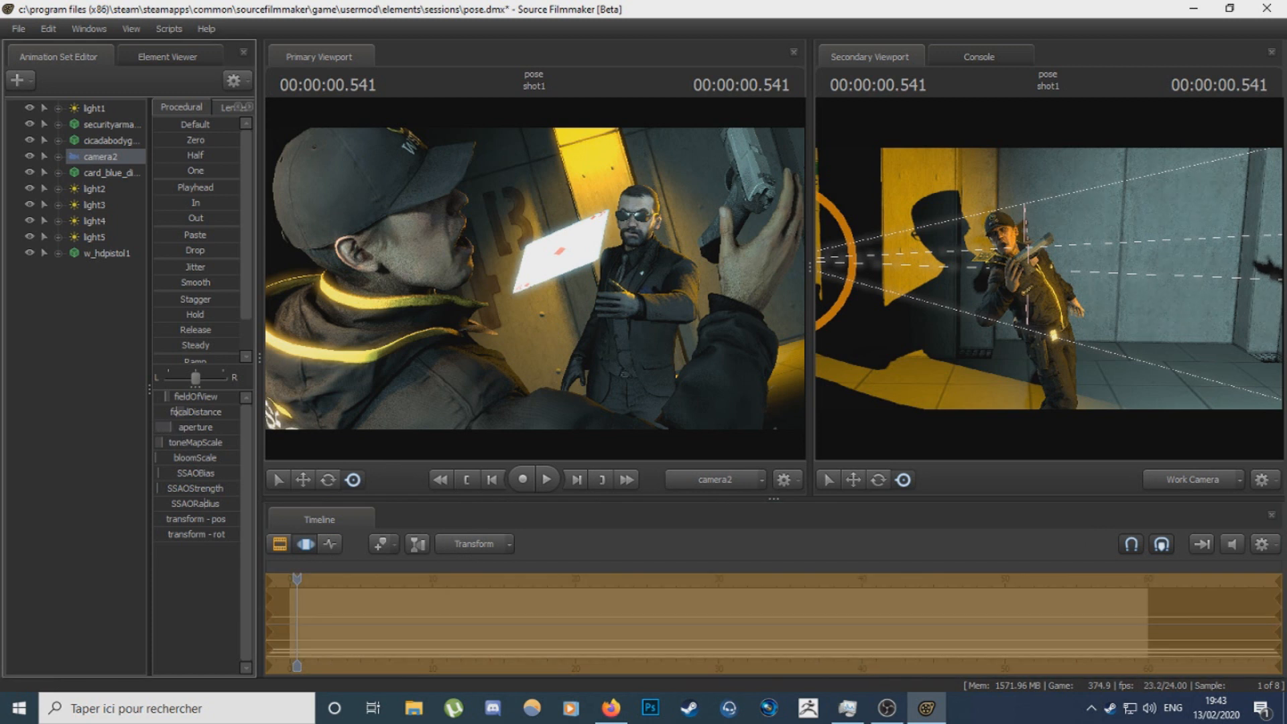
click(277, 546)
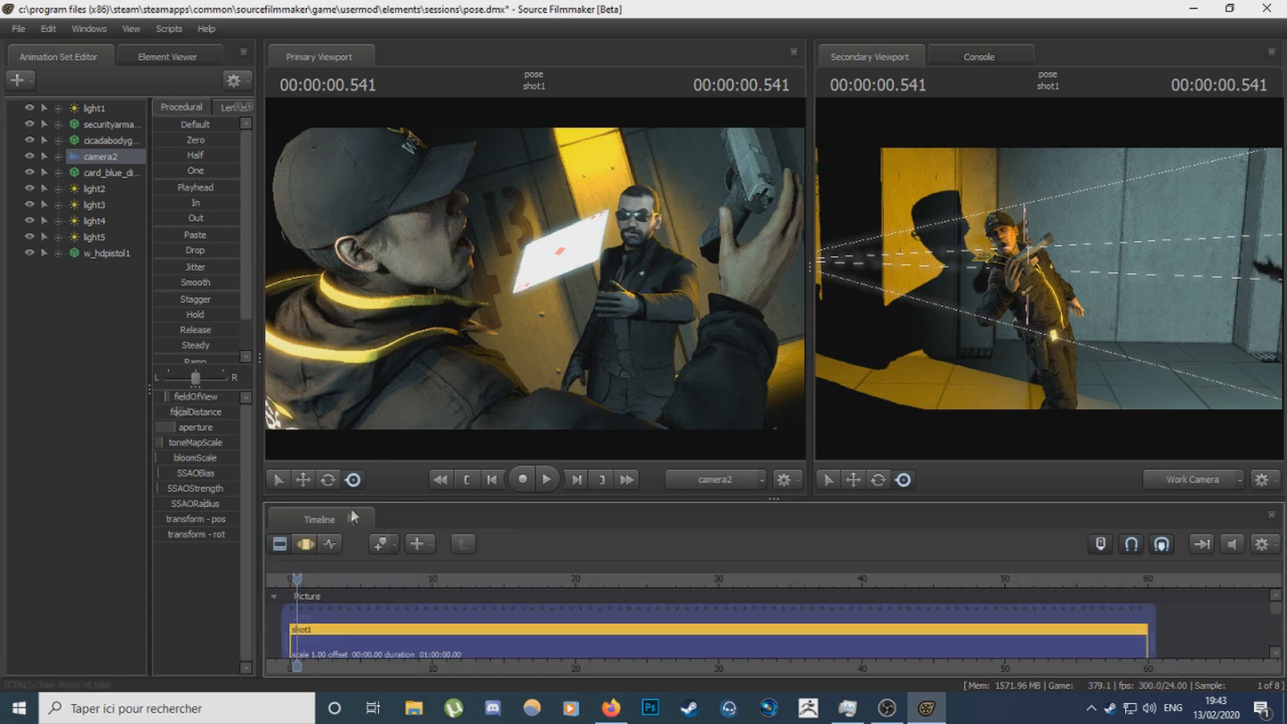
click(308, 544)
click(179, 427)
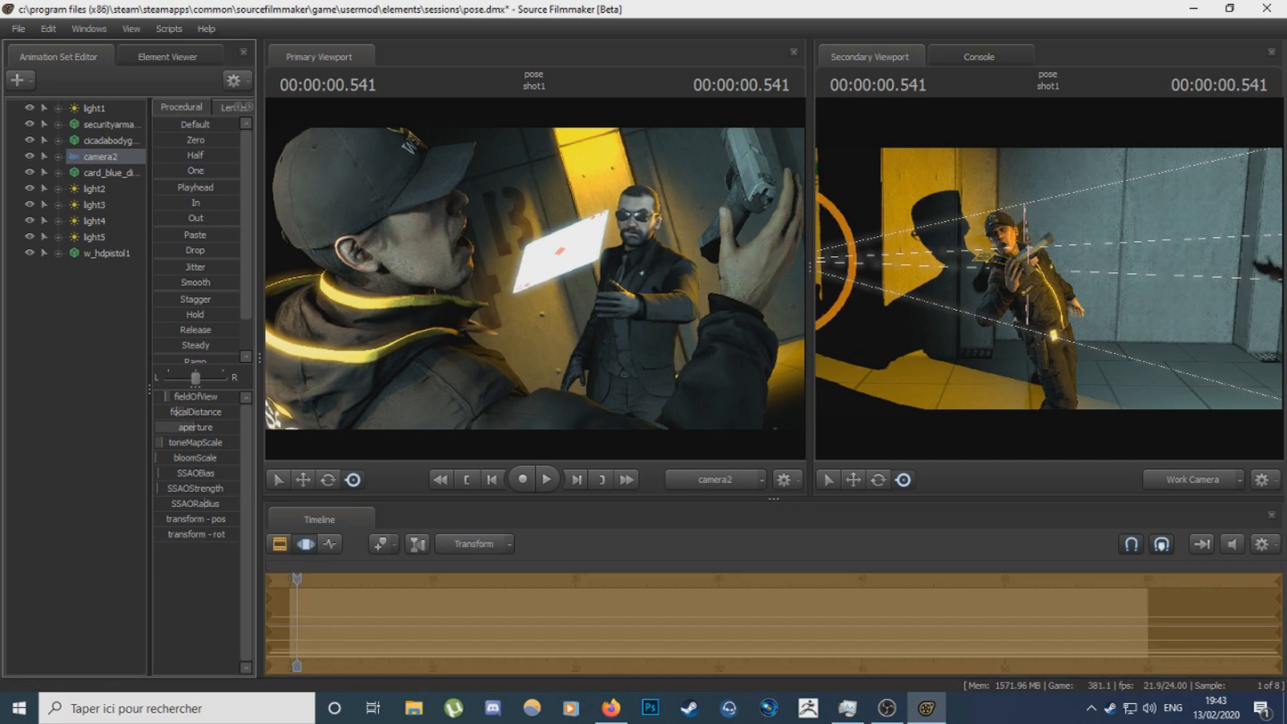
click(279, 544)
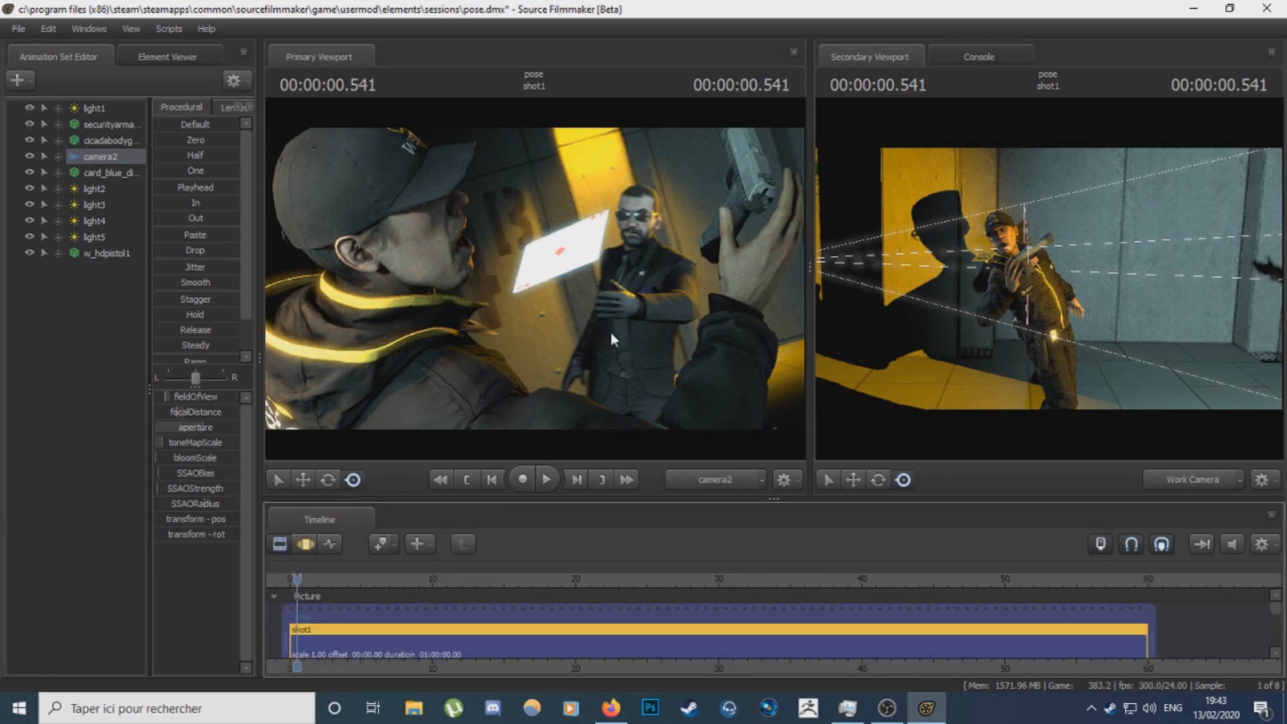
Raise camera2's aperture to its maximum and enlarge the primary viewport to preview the strong background blur.
click(305, 544)
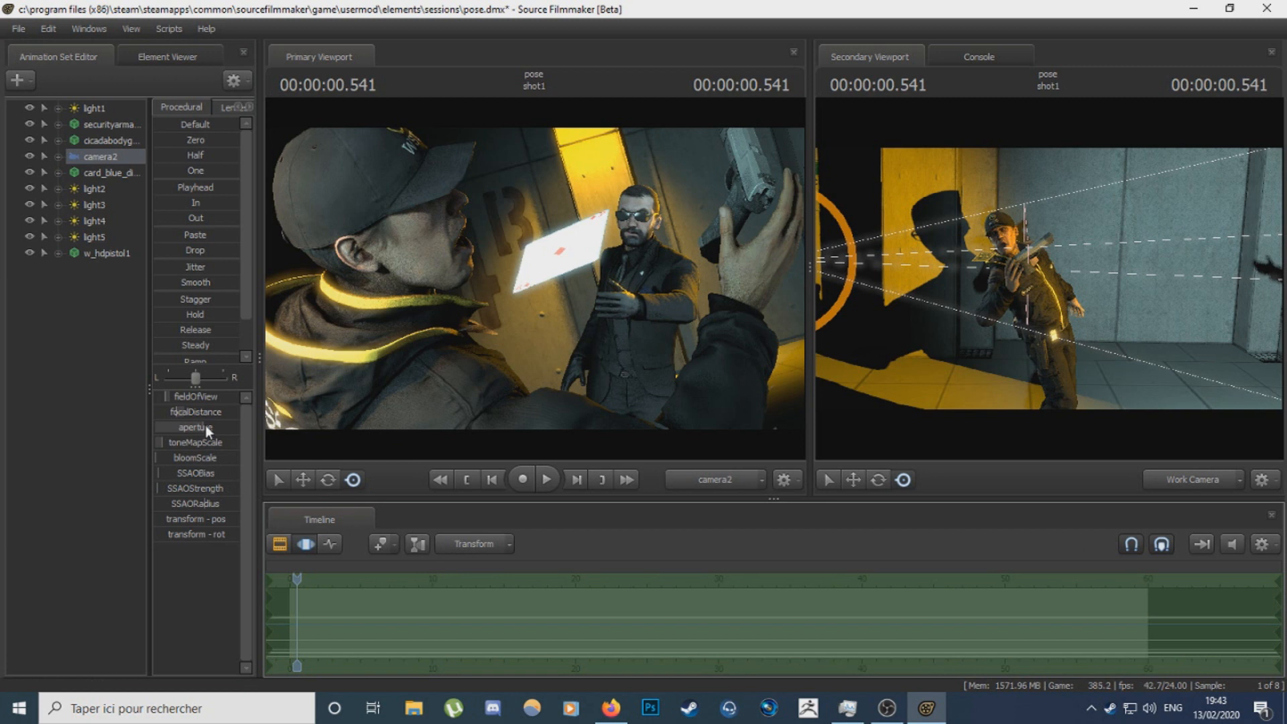
click(205, 428)
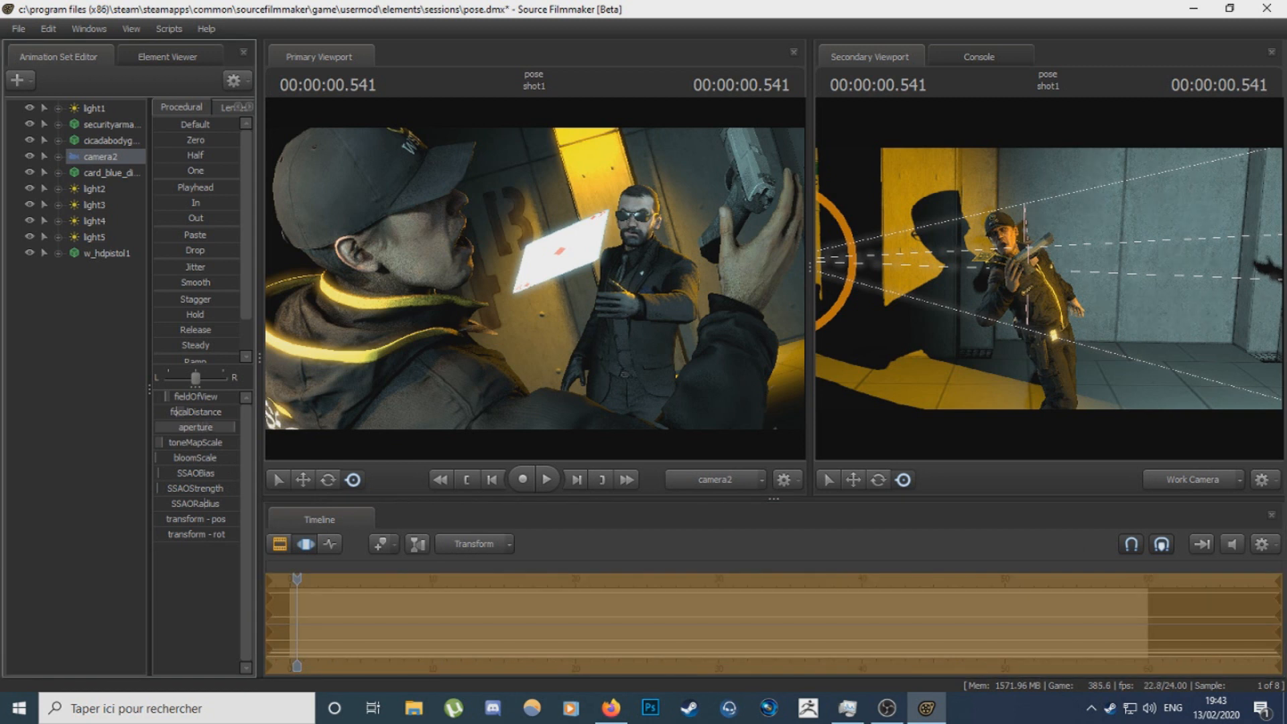
click(280, 544)
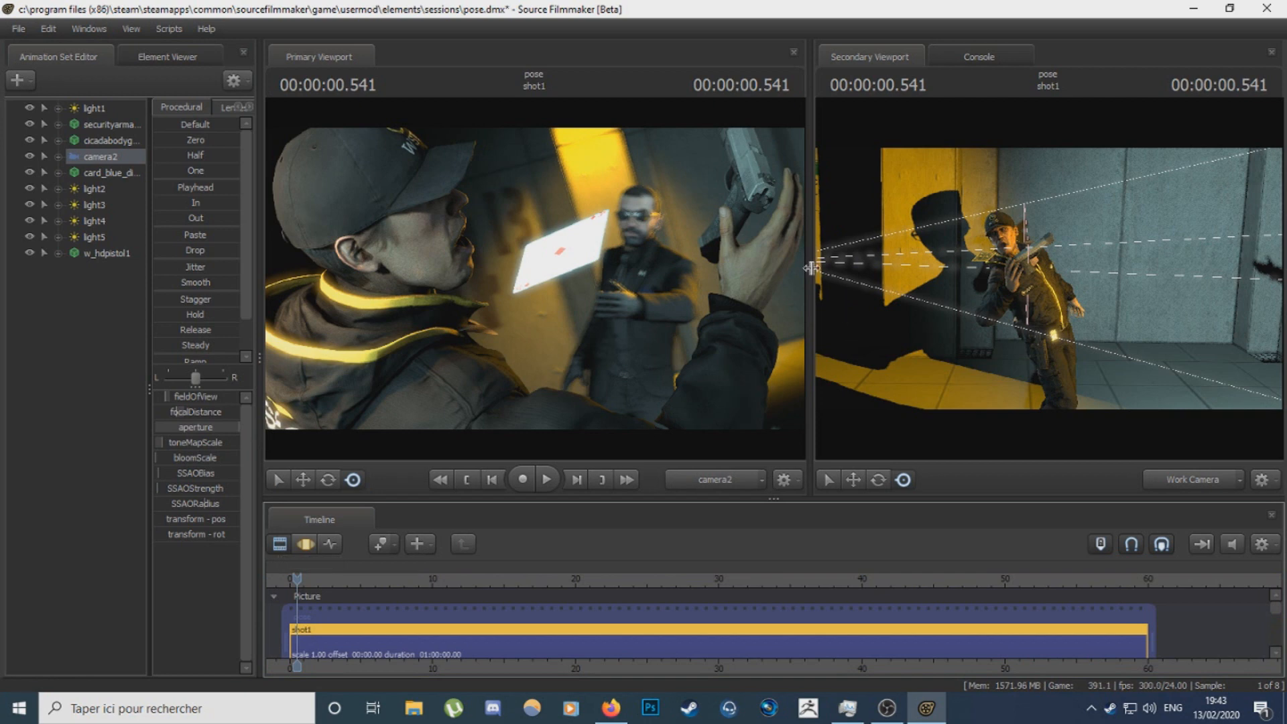
drag(811, 289, 978, 291)
drag(792, 497, 797, 538)
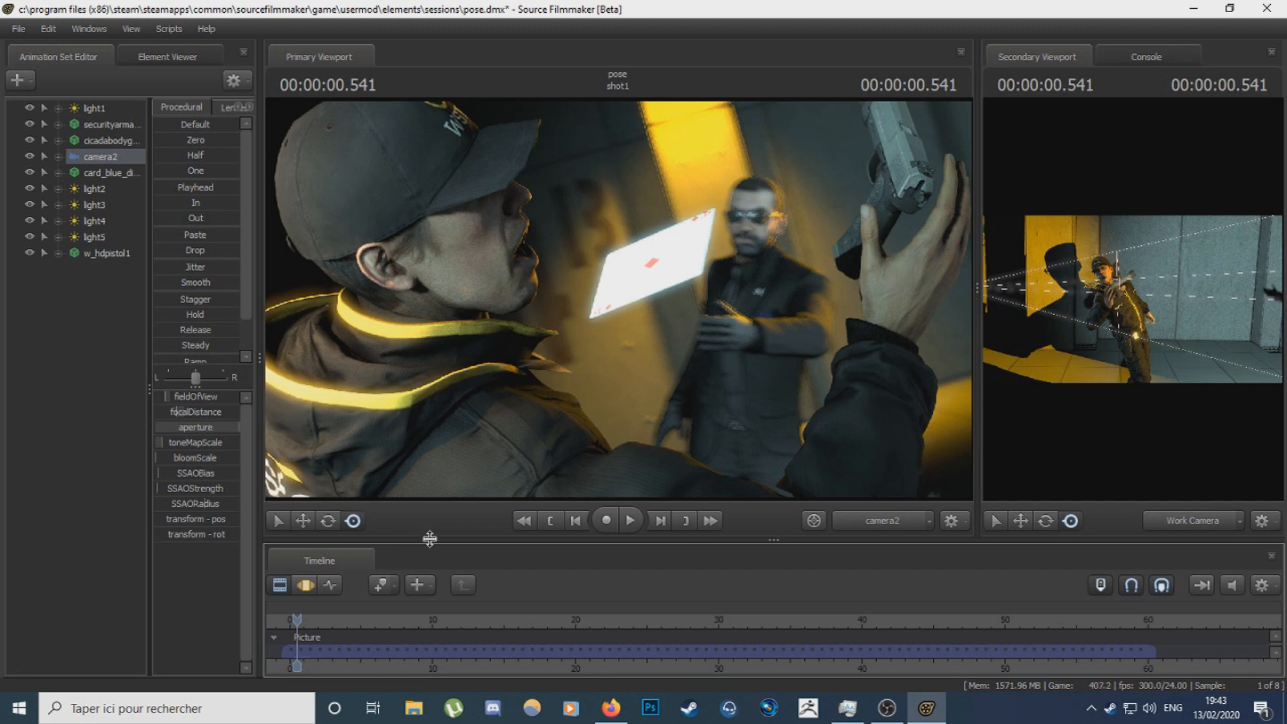
Enlarge the timeline, show camera2's curves in the Graph Editor and move the playhead to frame 3.
drag(425, 538, 425, 382)
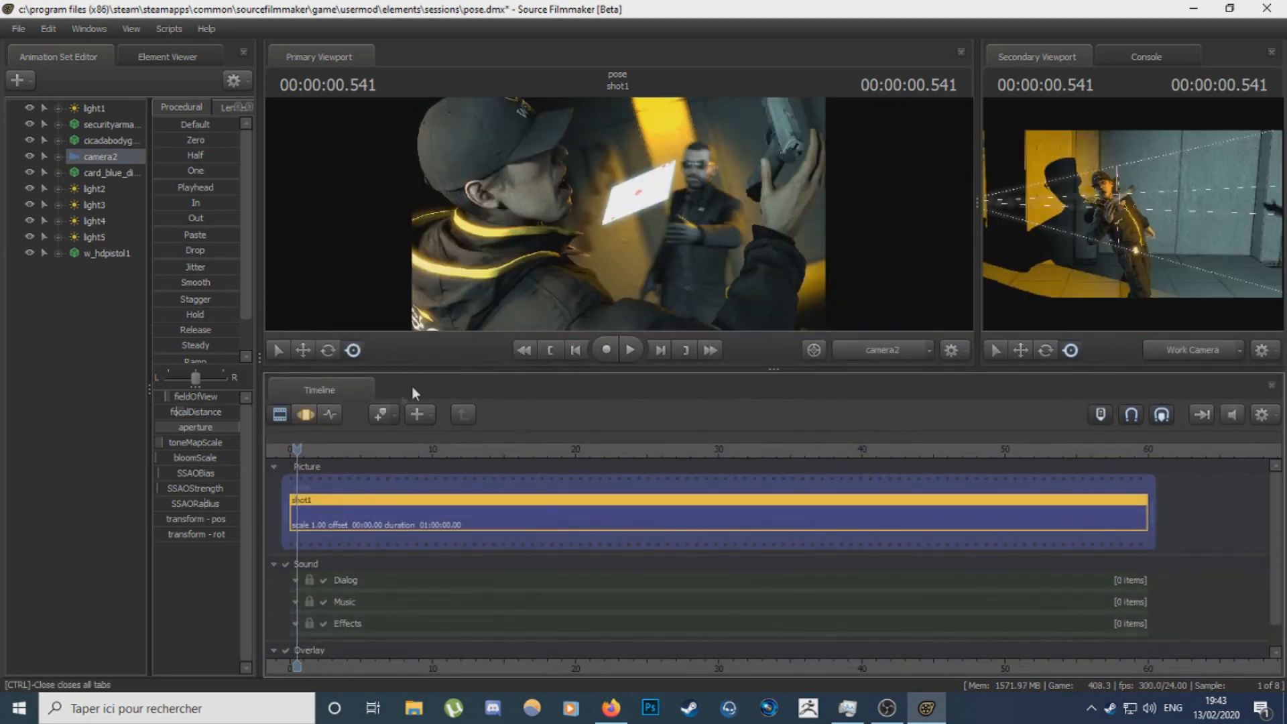
click(336, 412)
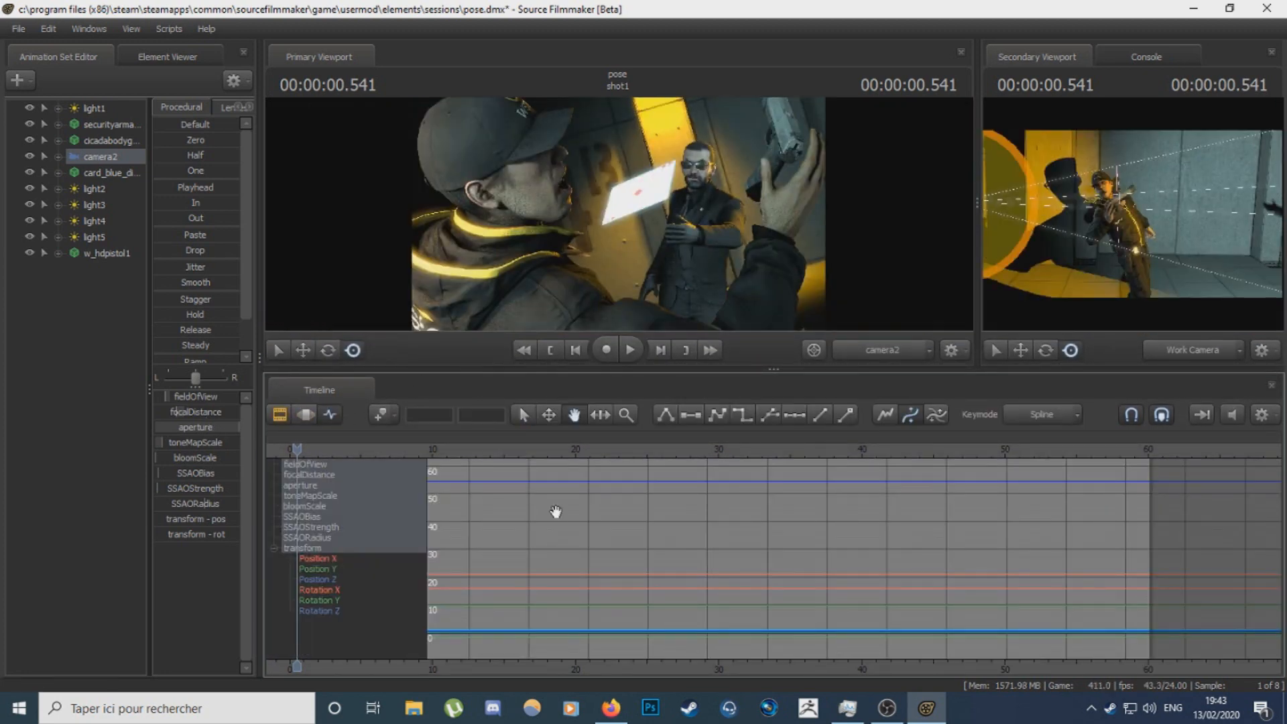
middle_drag(557, 512, 930, 511)
scroll(931, 511, up, 4)
drag(660, 447, 655, 447)
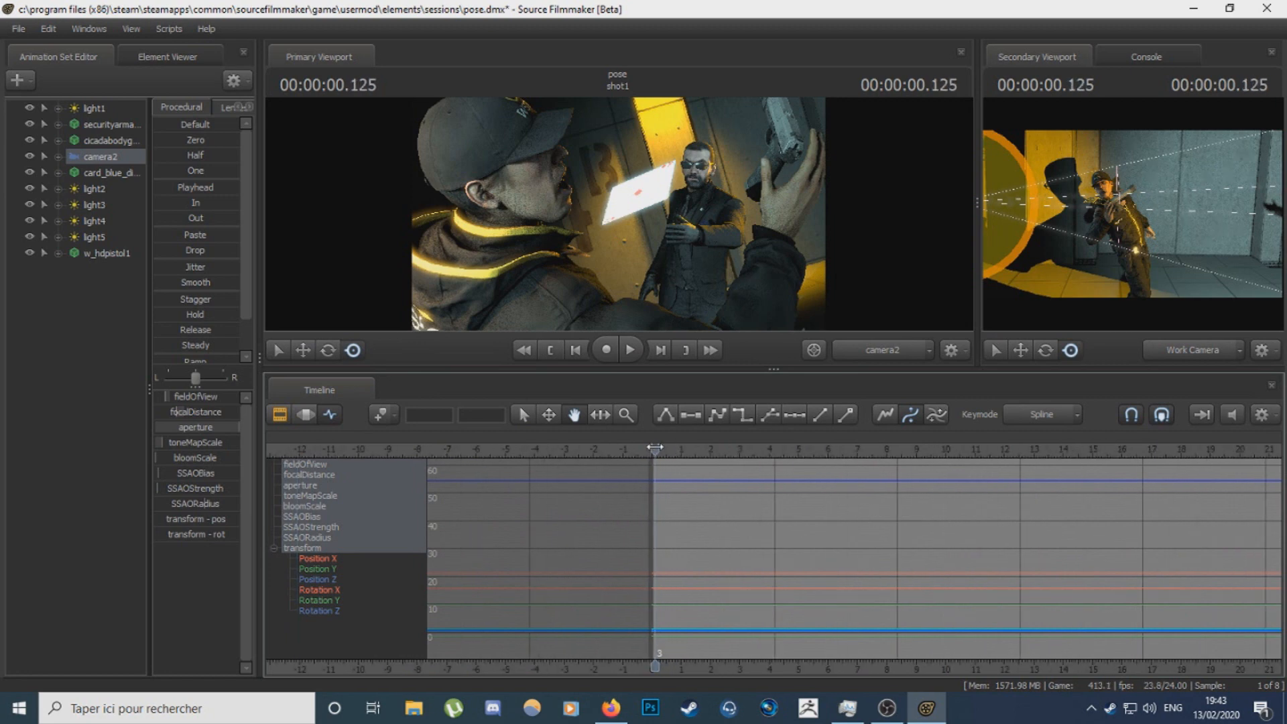
Enlarge the primary viewport and key camera2's focalDistance at frame 3 with the focus on the foreground character.
drag(742, 370, 744, 485)
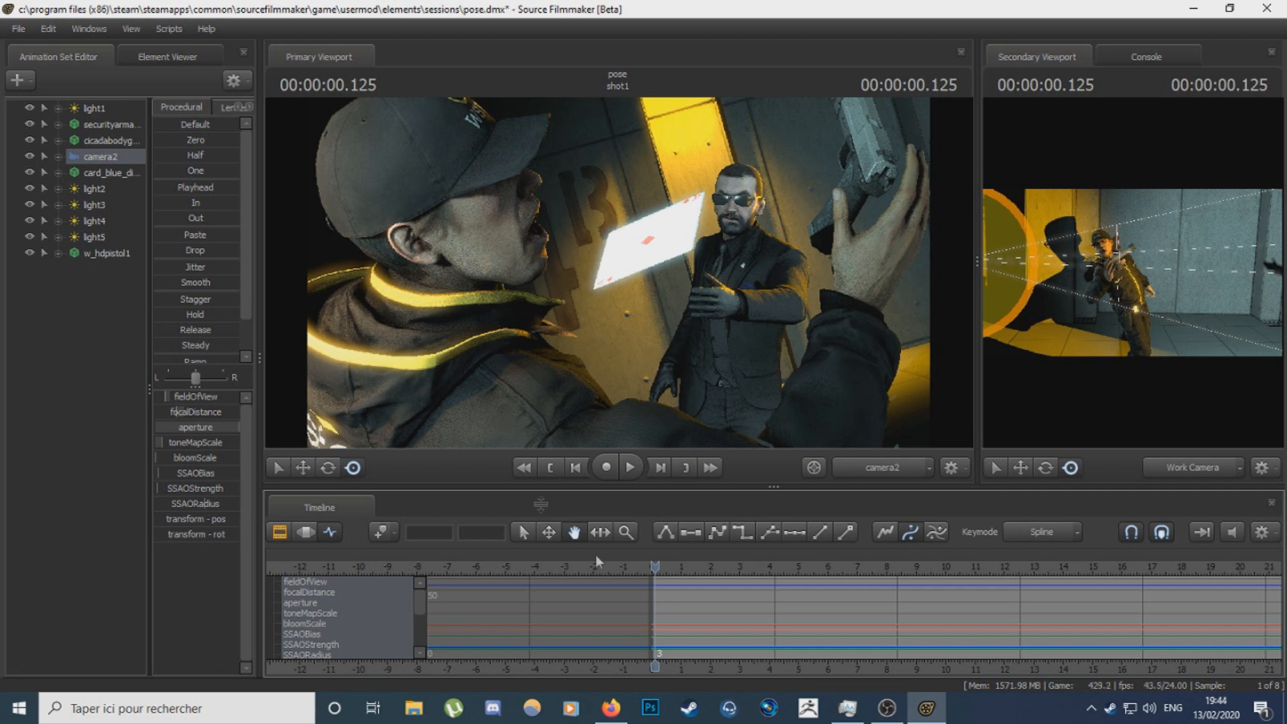
mouse_move(202, 411)
mouse_down()
mouse_move(187, 411)
mouse_move(202, 419)
mouse_up()
click(204, 413)
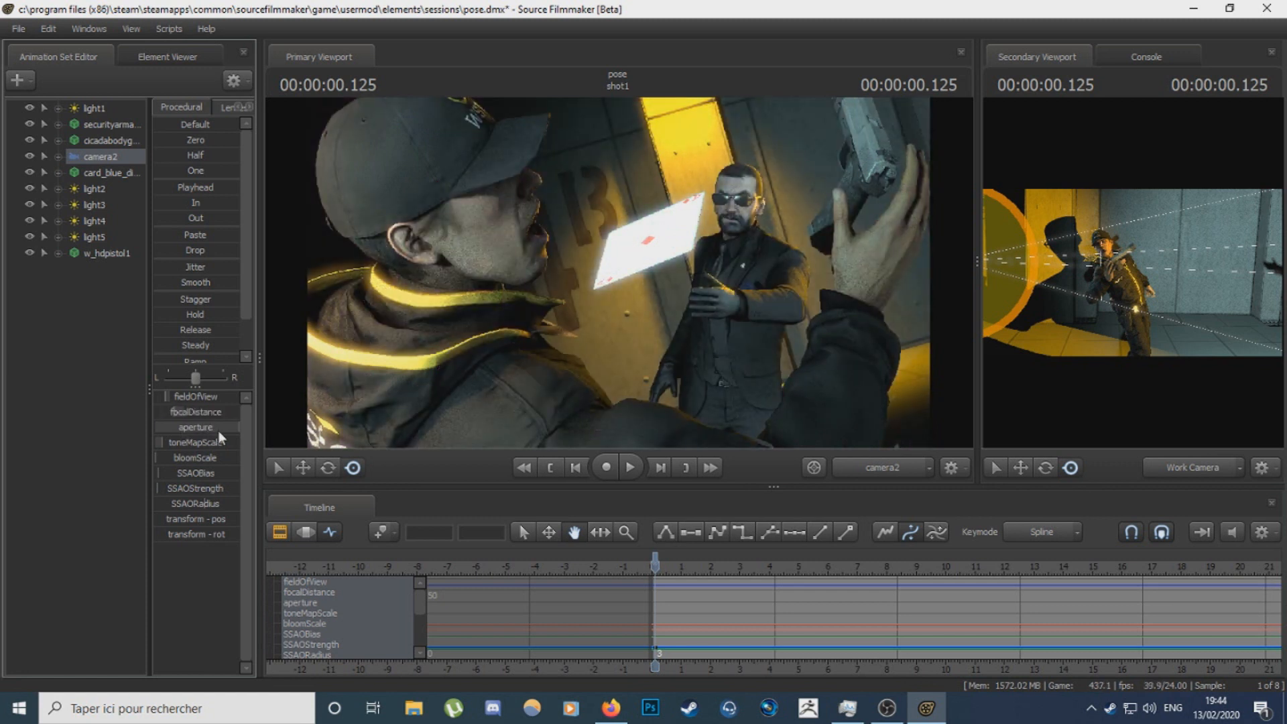
Hold the foreground focus by keying camera2's focalDistance and its other channels at frame 72.
drag(655, 563, 732, 565)
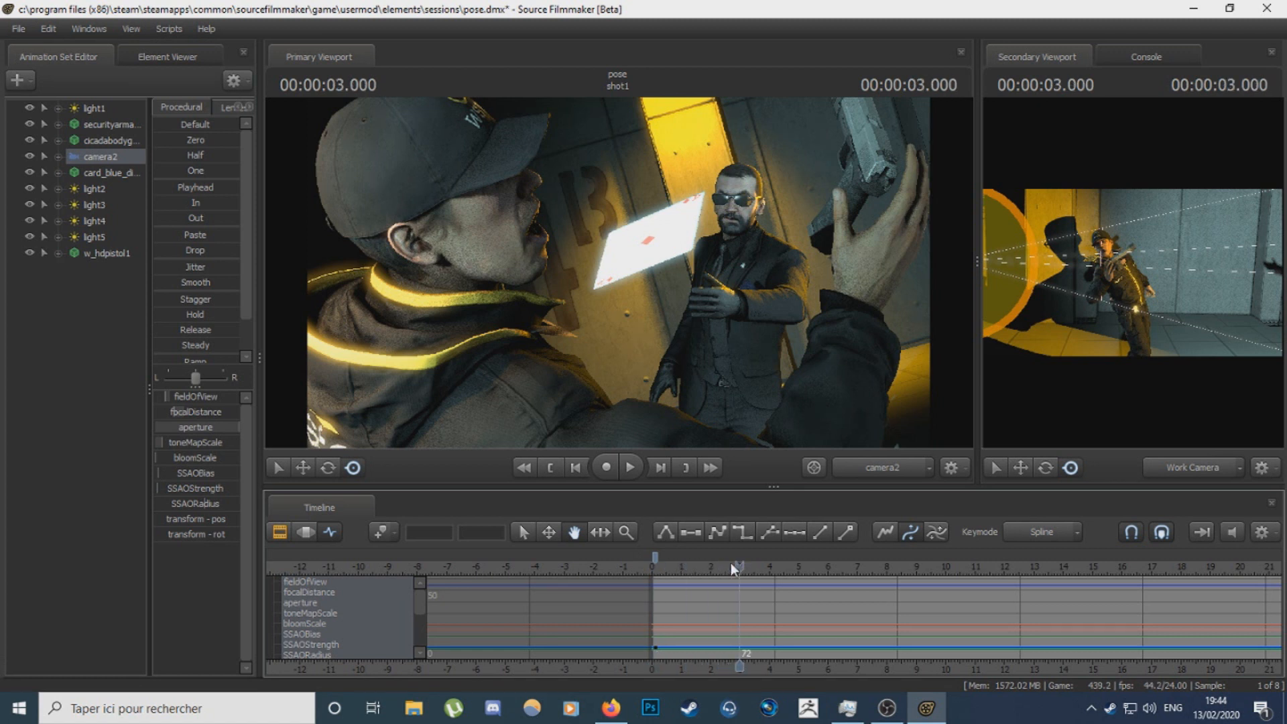
click(218, 415)
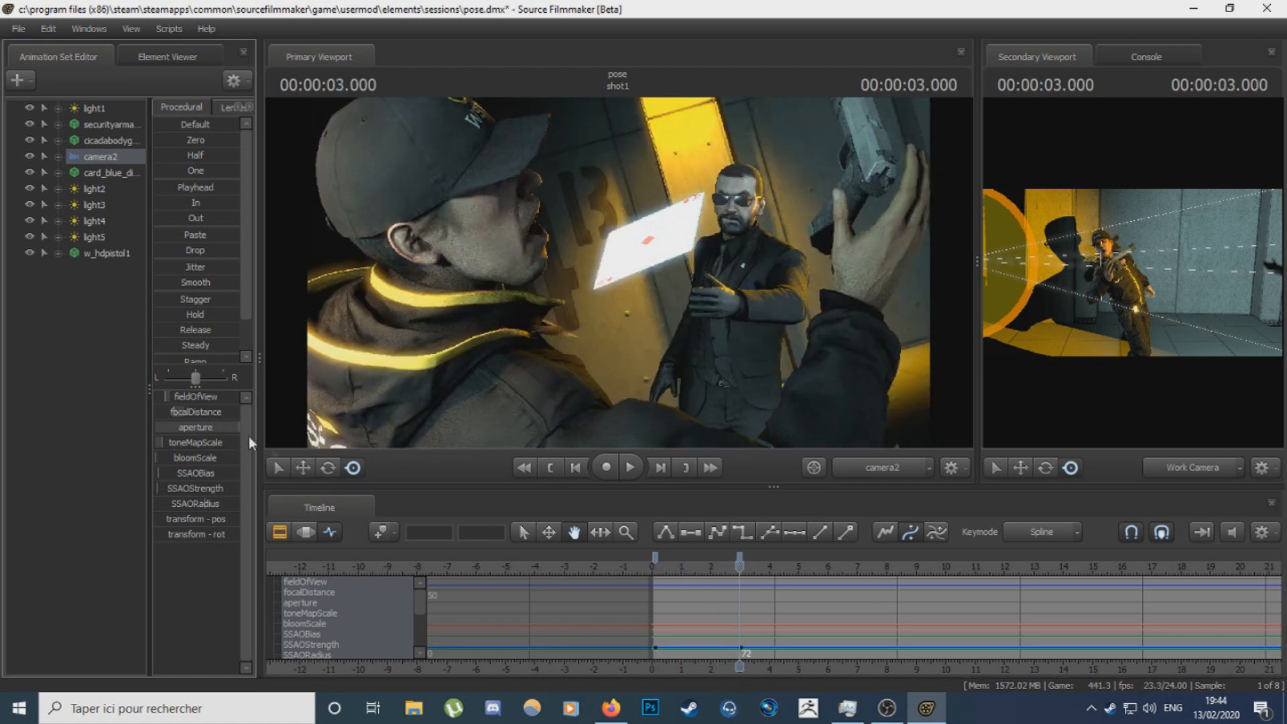
click(386, 532)
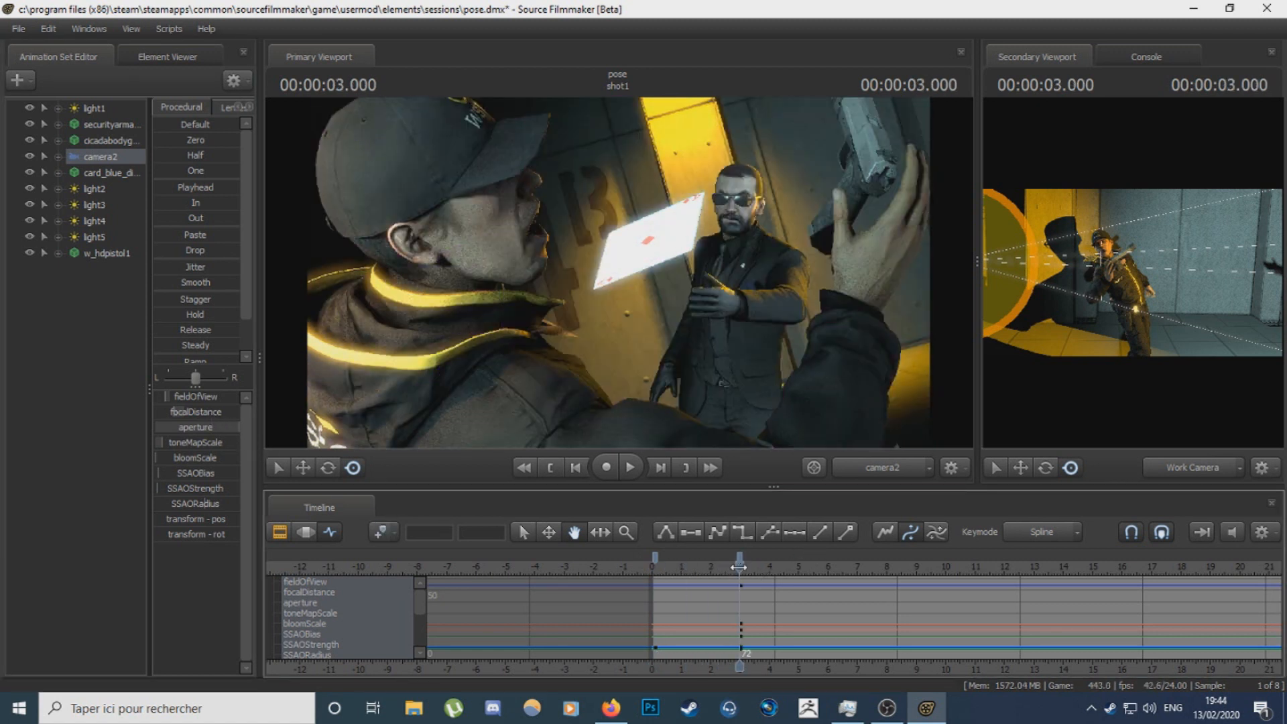
Raise camera2's focalDistance at frame 96 to shift the focus towards the background character.
drag(739, 567, 769, 565)
drag(213, 417, 268, 417)
drag(217, 413, 228, 413)
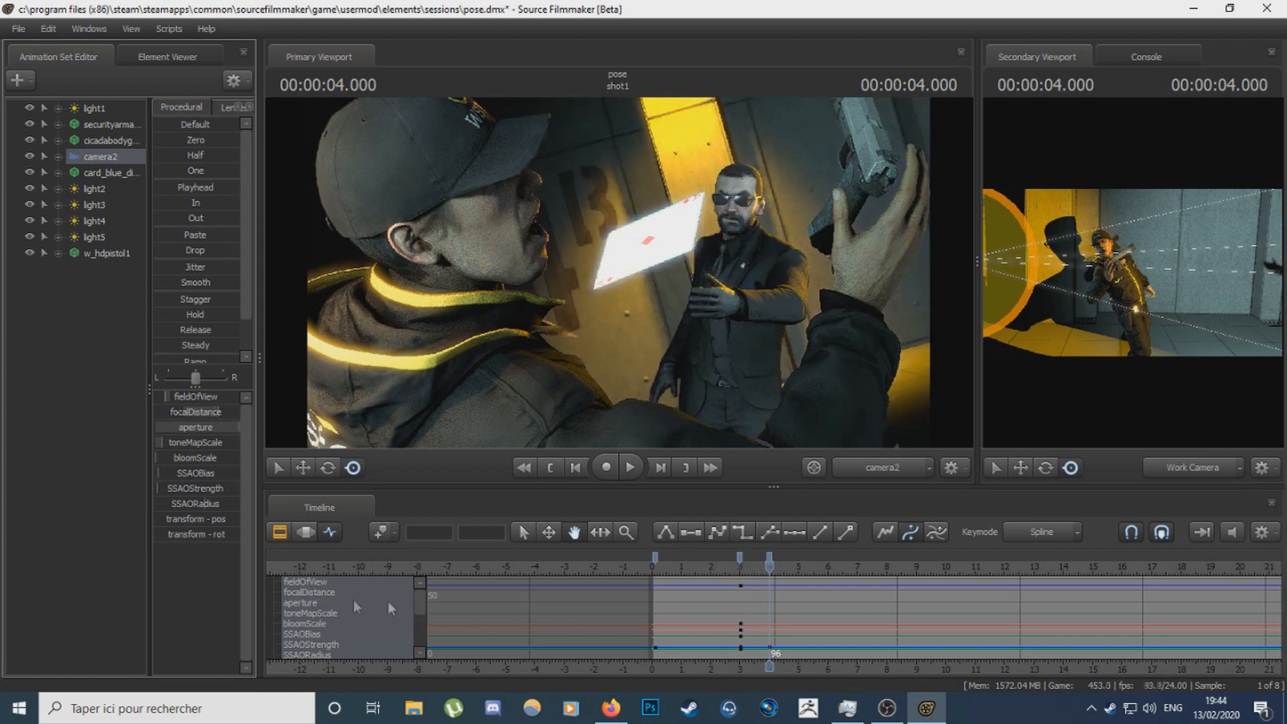
Isolate camera2's aperture curve and lower the aperture to about 0.5 at frame 97.
click(328, 602)
drag(769, 561, 739, 569)
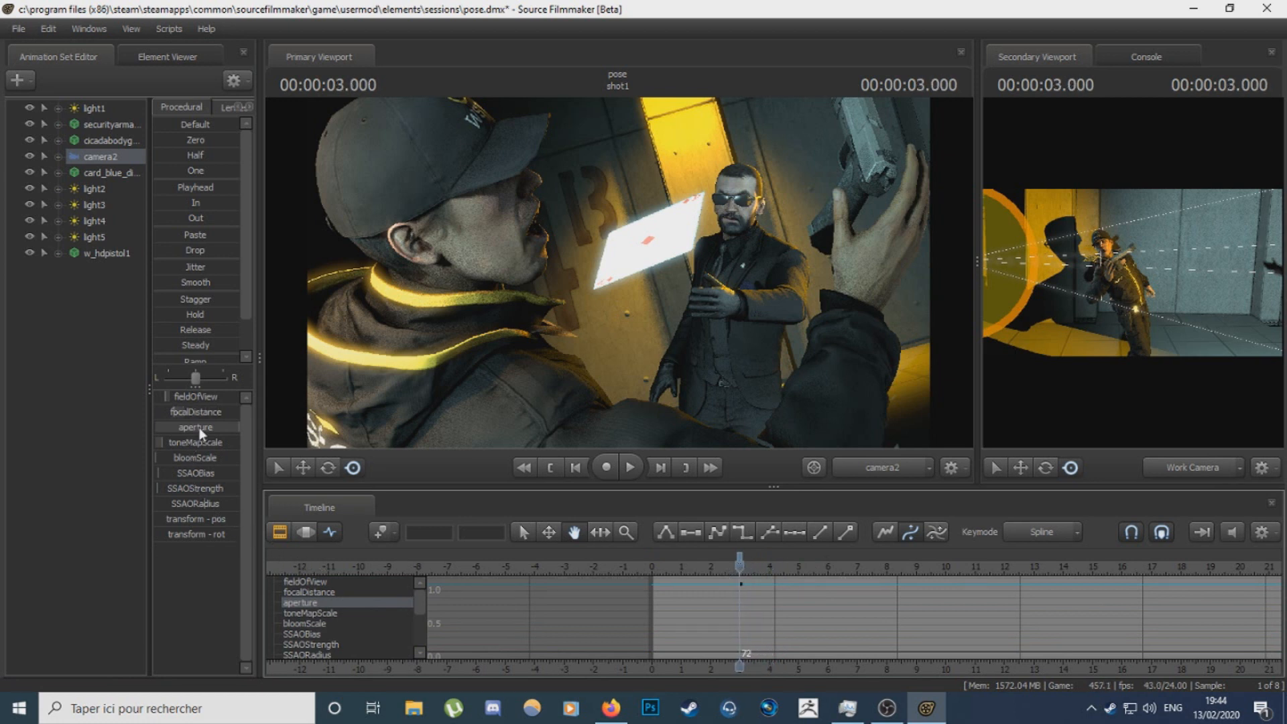
click(771, 567)
drag(227, 427, 173, 432)
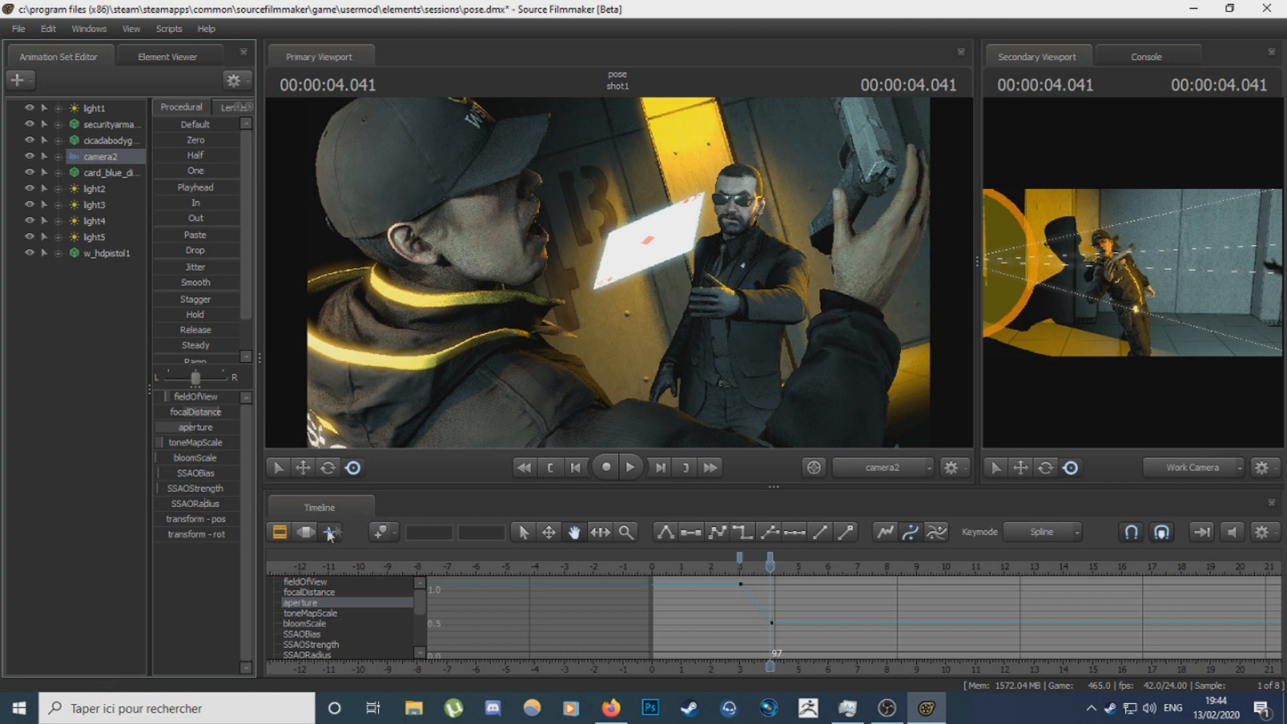
Switch to the Clip Editor and play and scrub through the shot up to frame 97 to preview the focus shift.
click(280, 532)
drag(671, 569, 656, 564)
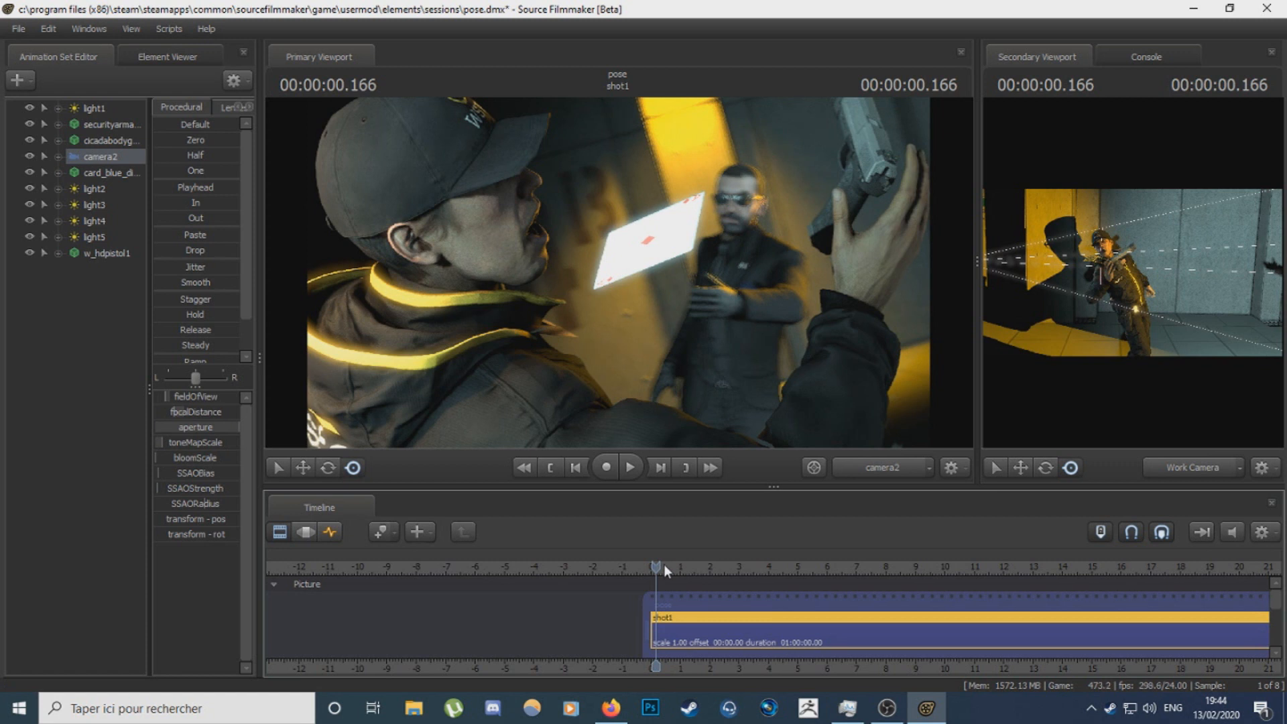
scroll(664, 571, down, 5)
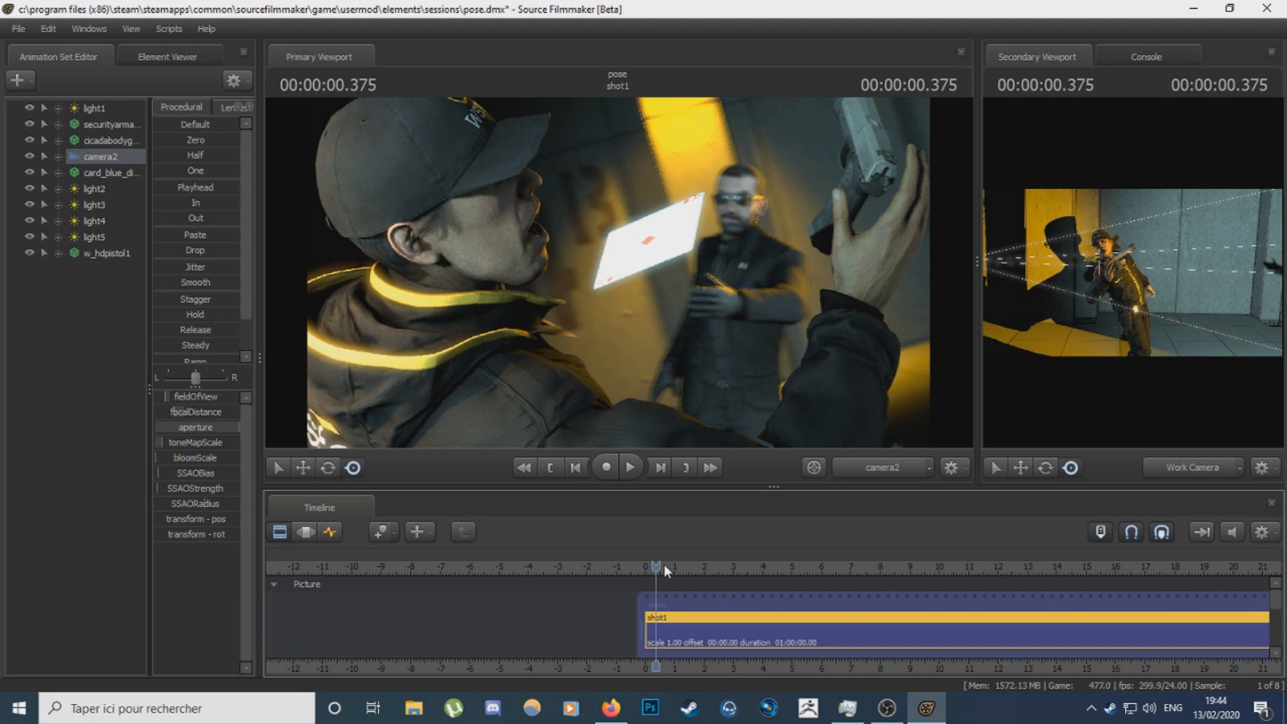
key(space)
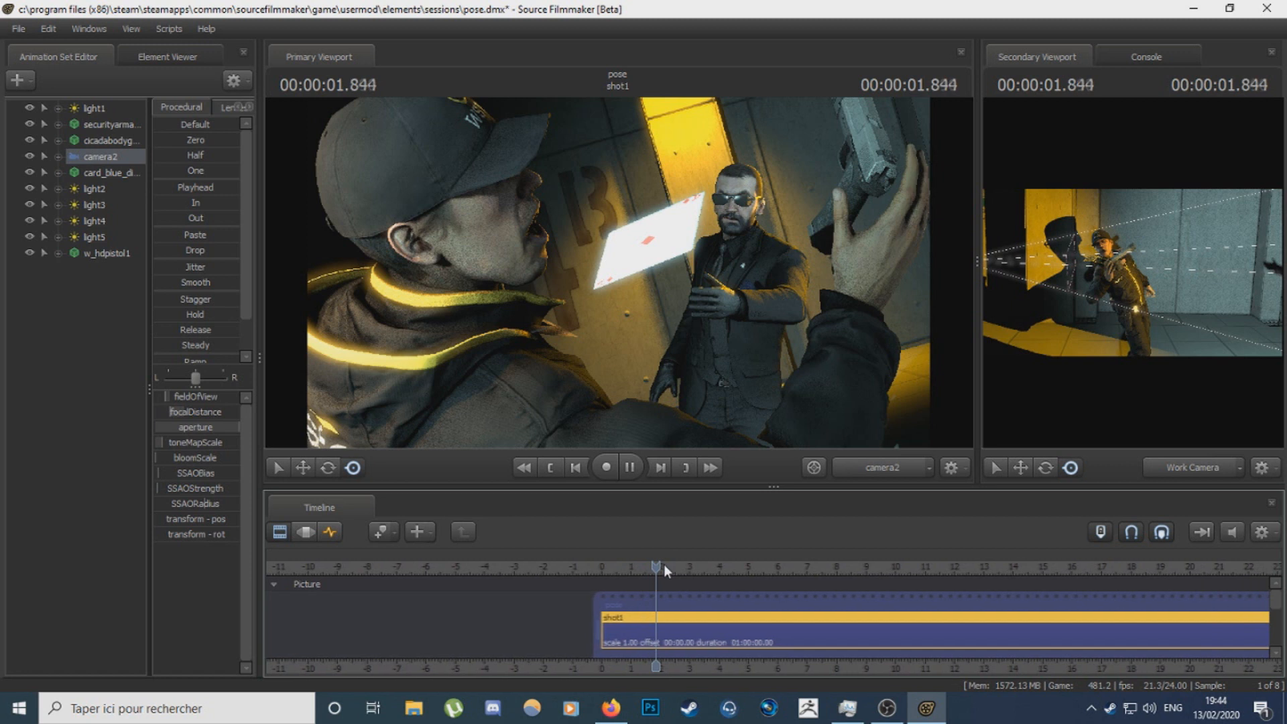
key(space)
drag(631, 568, 601, 573)
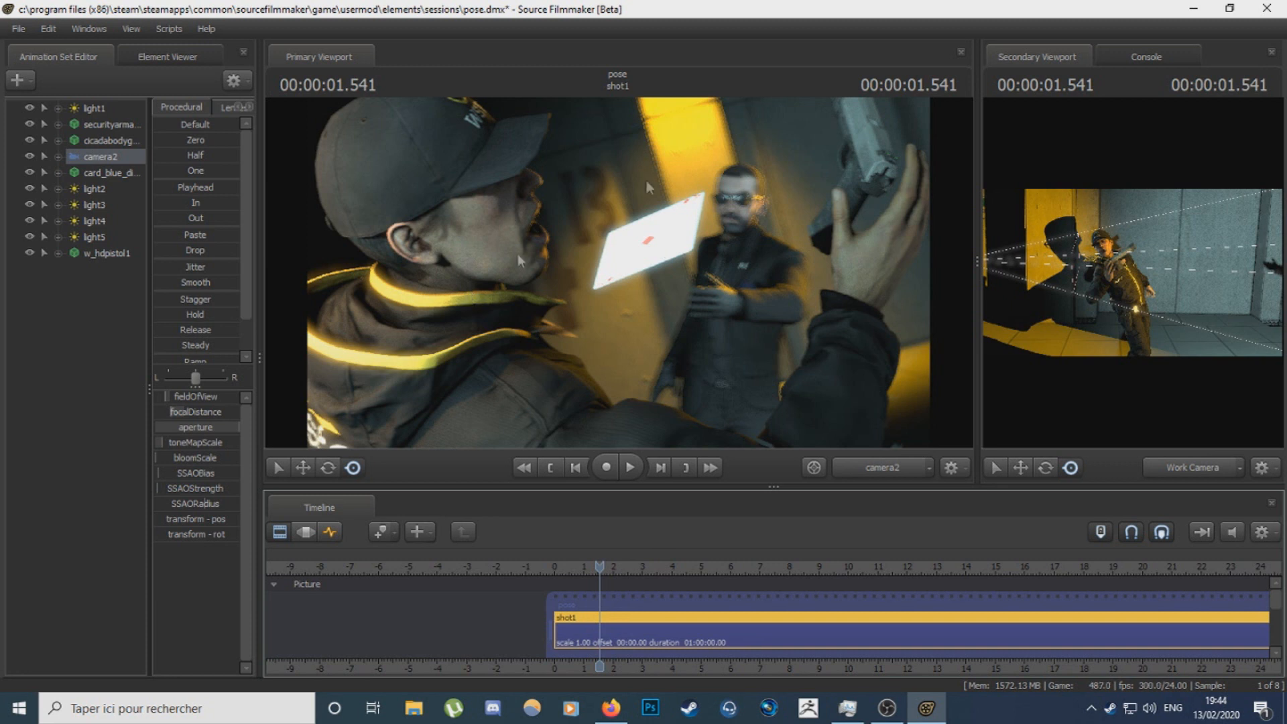
drag(599, 567, 673, 564)
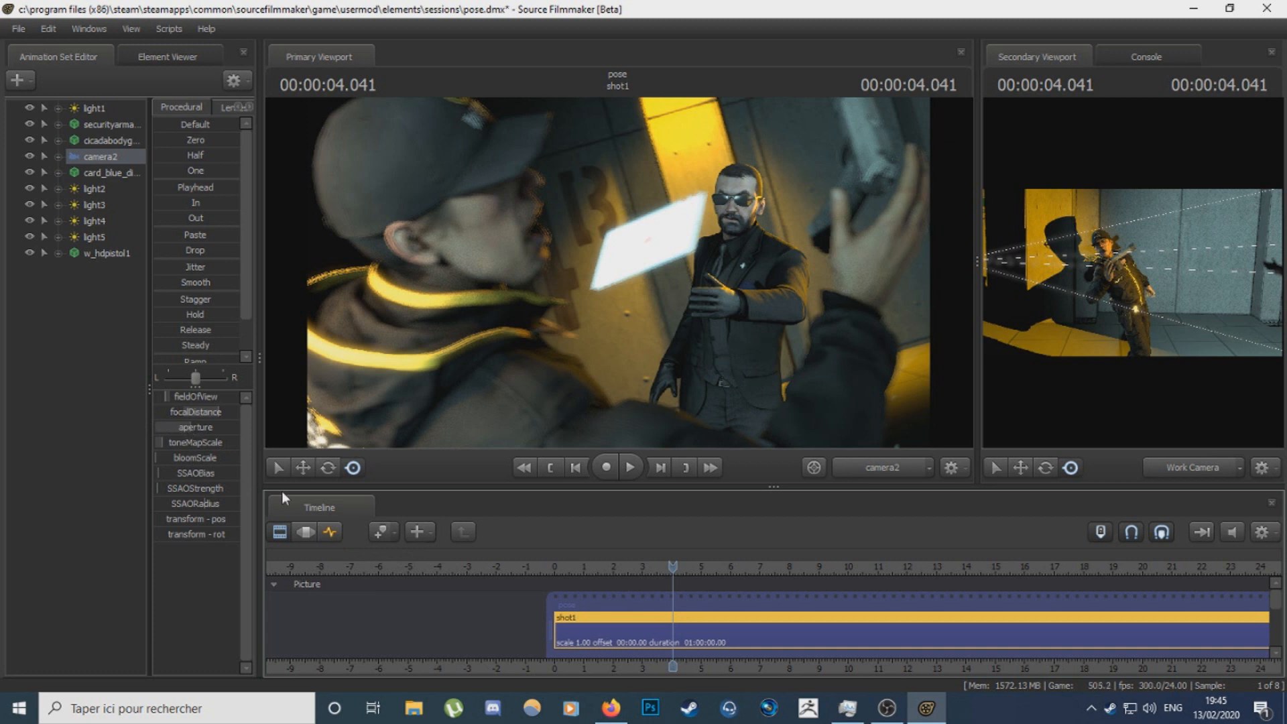
Adjust camera2's aperture upward at frame 97 to strengthen the foreground blur.
drag(201, 429, 258, 431)
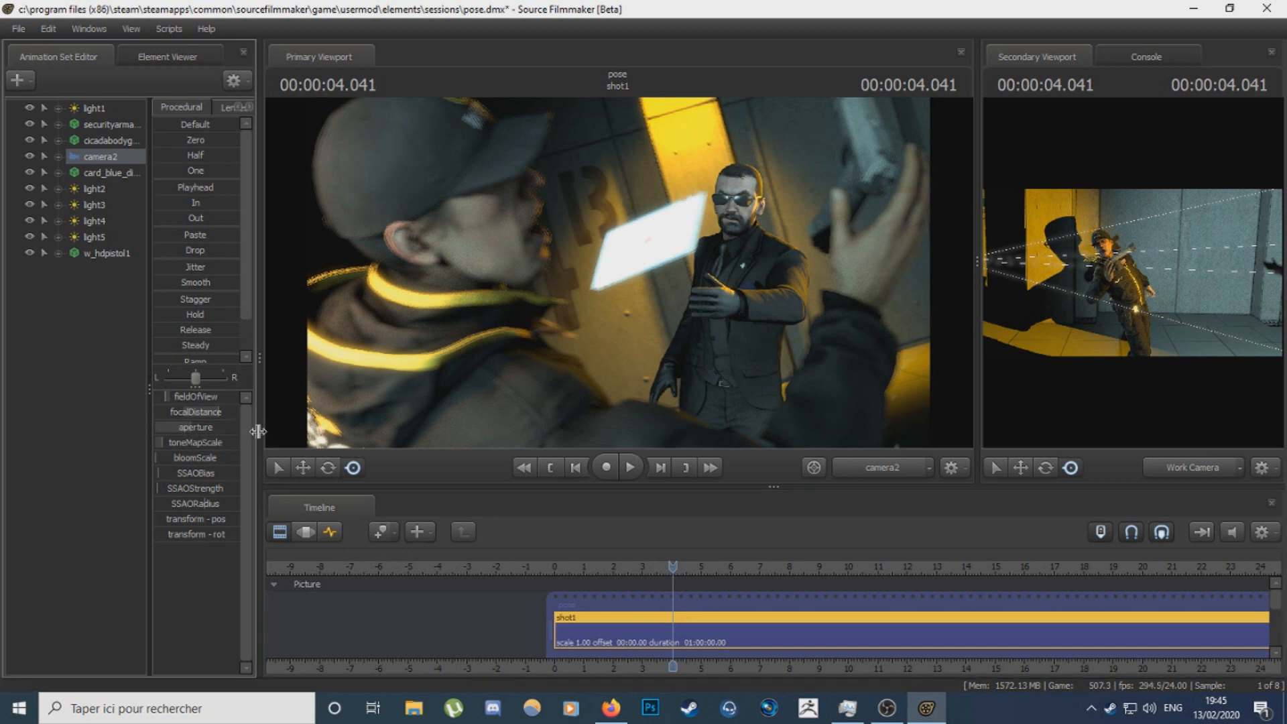